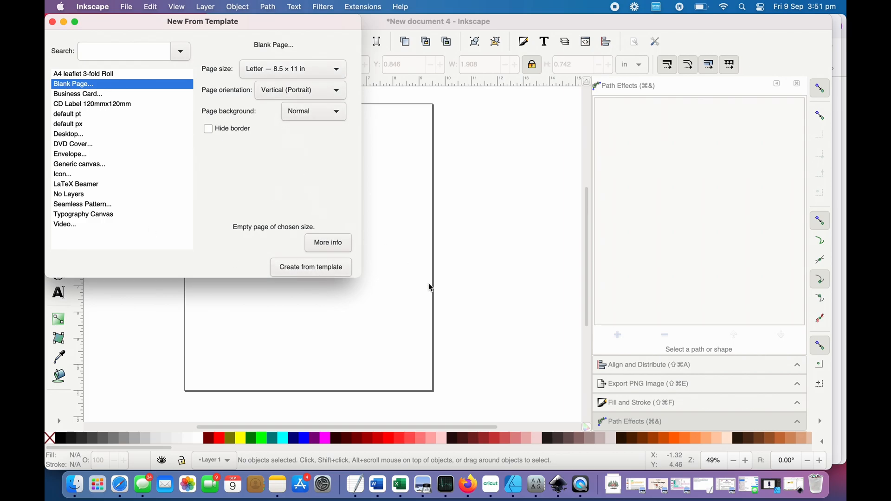
# - Dismiss the New From Template window without creating a document
pyautogui.click(52, 22)
pyautogui.scroll(-2, 500, 335)
pyautogui.scroll(-2, 500, 336)
pyautogui.hscroll(1, 501, 336)
pyautogui.scroll(1, 495, 336)
pyautogui.scroll(3, 496, 336)
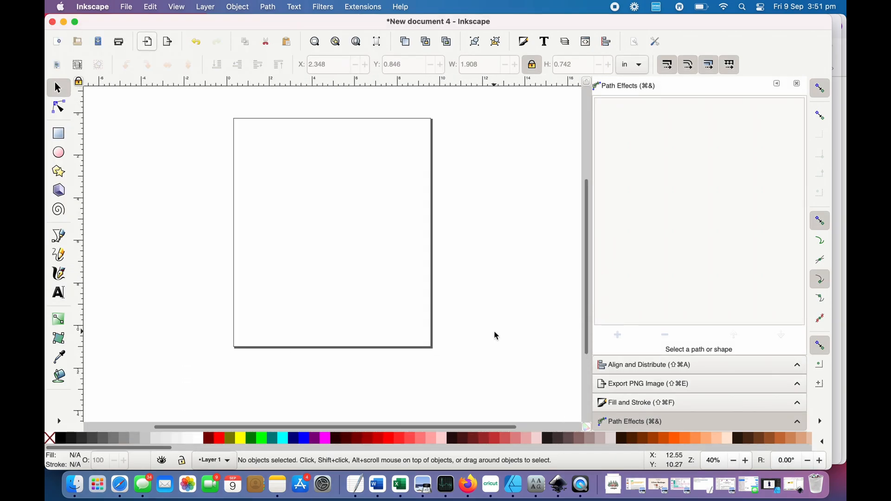
pyautogui.scroll(-1, 496, 336)
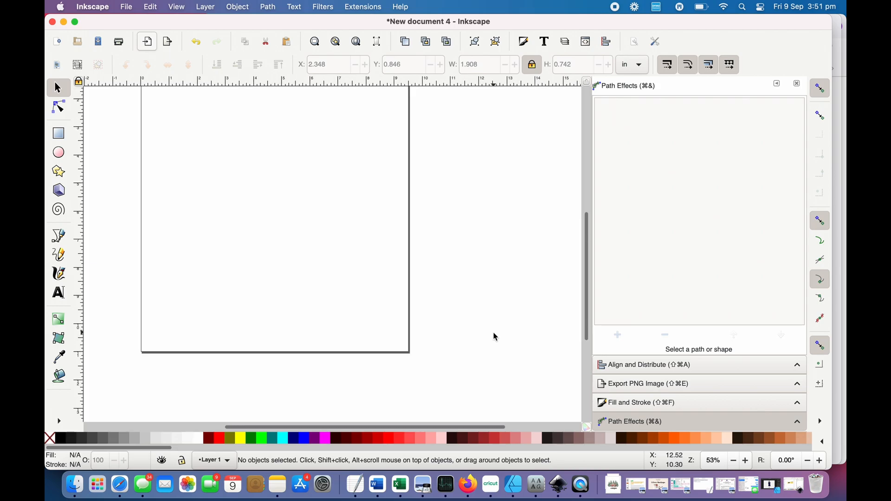
pyautogui.scroll(-1, 495, 336)
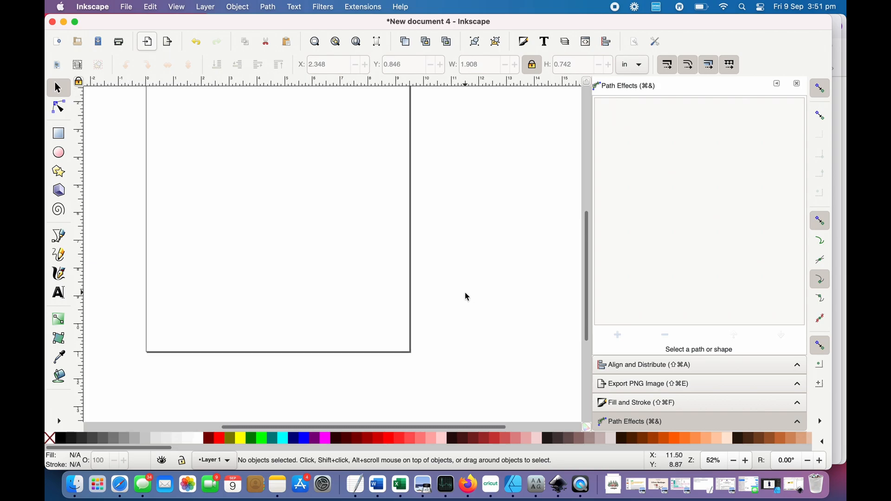
pyautogui.scroll(1, 469, 211)
pyautogui.scroll(-1, 472, 213)
pyautogui.scroll(2, 472, 213)
pyautogui.scroll(2, 472, 213)
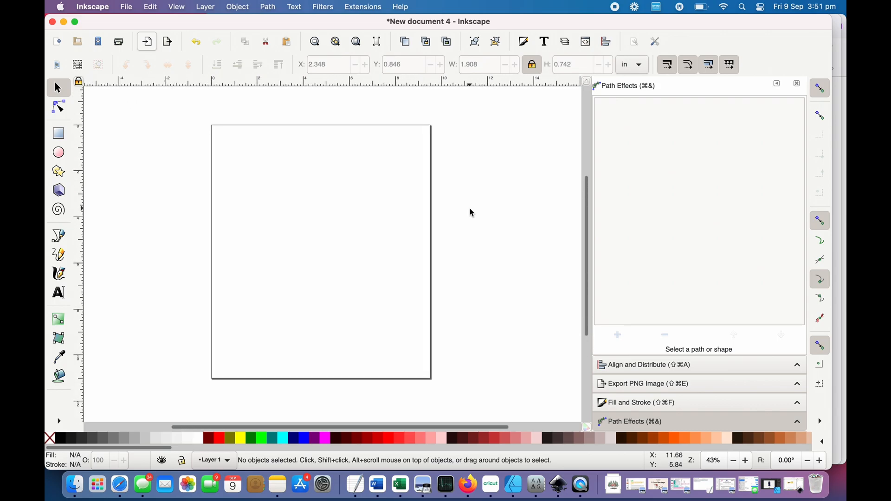
# - Add the text LOVED in Impact and move it to the lower part of the page, at about X 3.34, Y 8.14 in
pyautogui.click(58, 294)
pyautogui.click(298, 242)
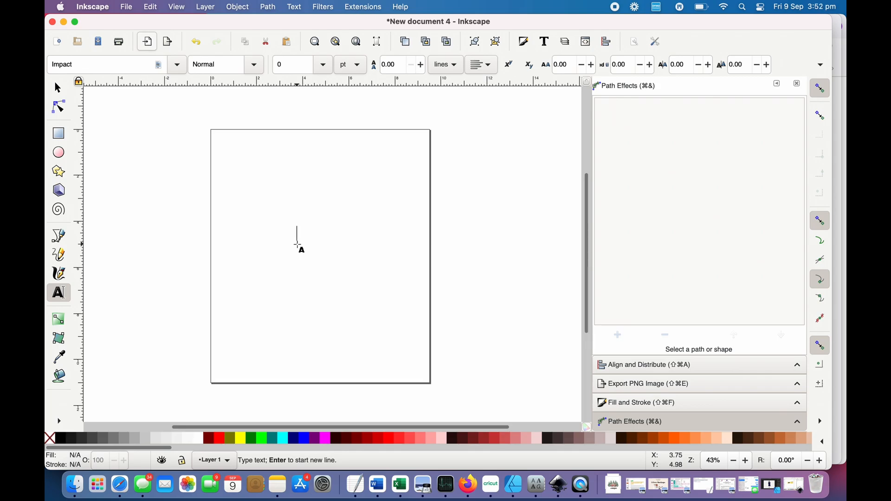
pyautogui.write('LOVED')
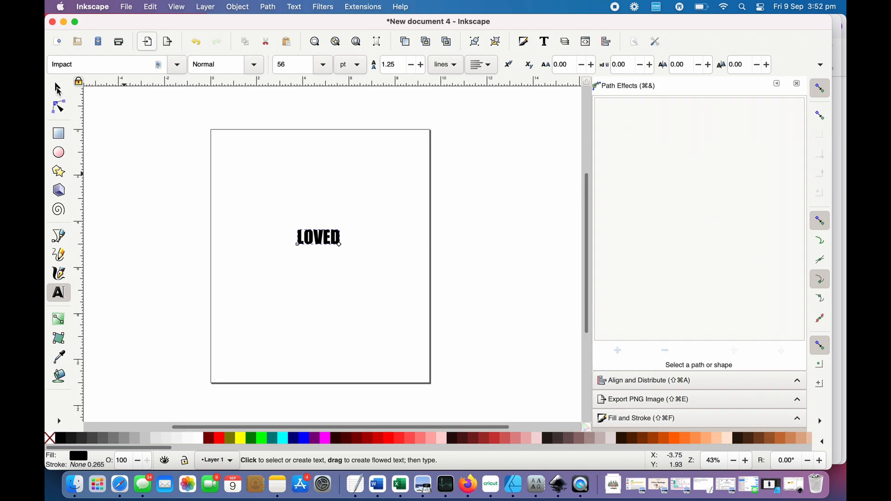
pyautogui.click(58, 89)
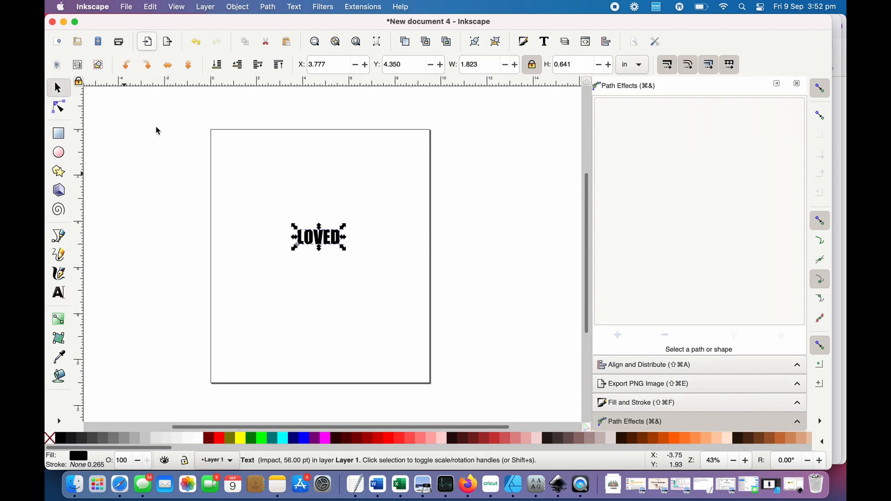
pyautogui.moveTo(327, 248); pyautogui.dragTo(317, 335)
pyautogui.click(296, 144)
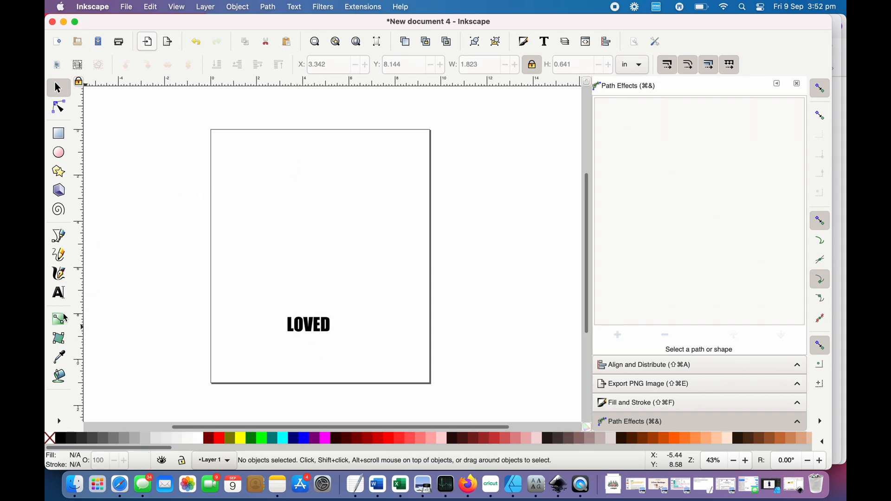
# - Add a separate text object "simply" and place it above LOVED, at about X 3.23, Y 2.60 in
pyautogui.click(61, 293)
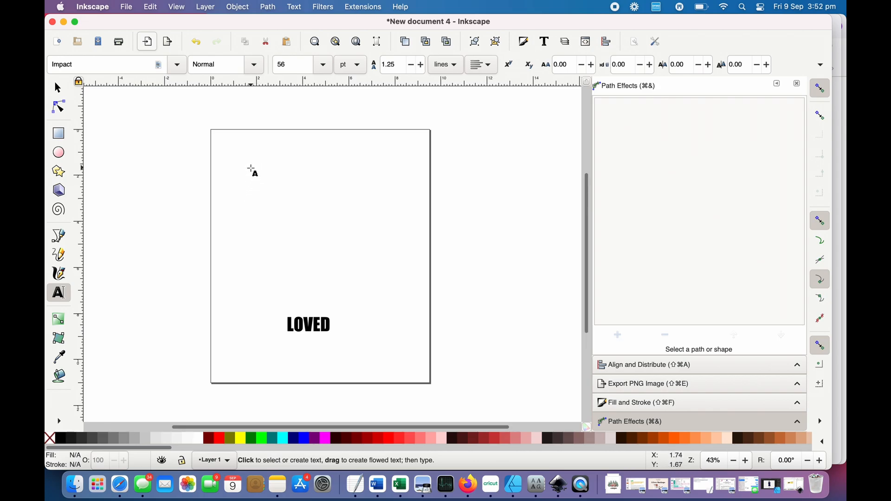
pyautogui.click(252, 167)
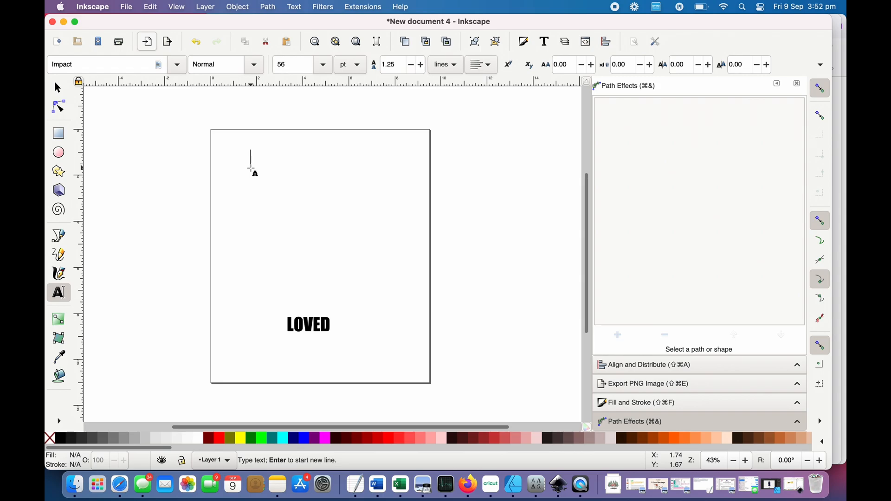
pyautogui.write('SImply')
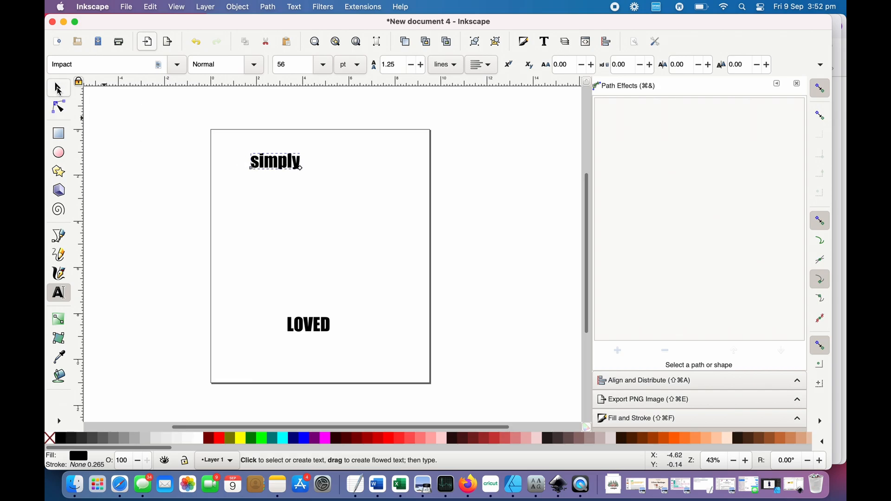
pyautogui.click(58, 89)
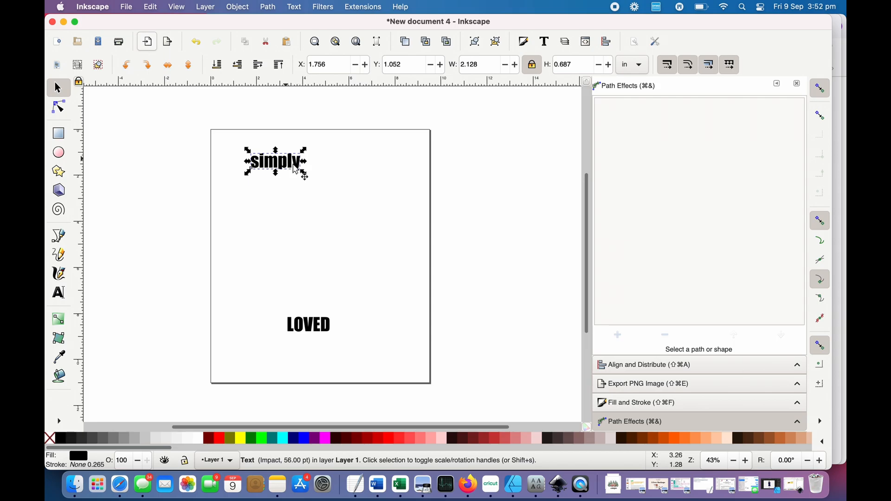
pyautogui.moveTo(299, 177); pyautogui.dragTo(336, 209)
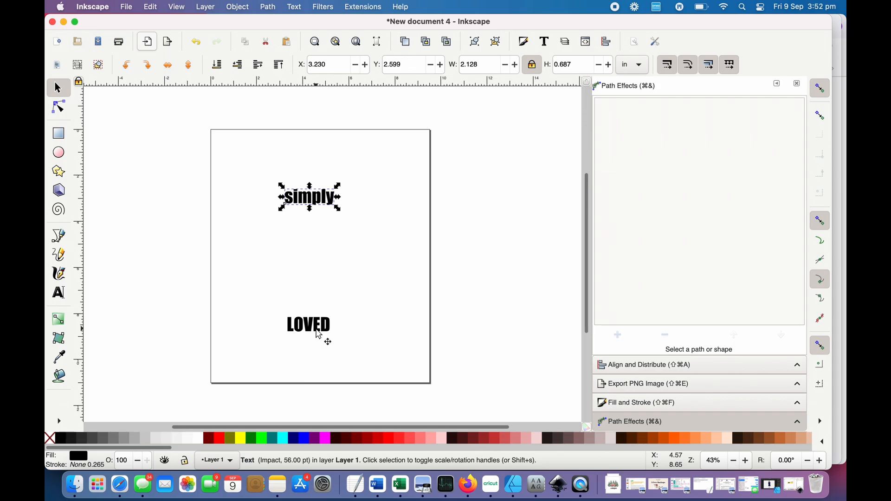
# - Enlarge the LOVED text proportionally to about 6.5 in wide and reposition it across the lower page
pyautogui.click(319, 335)
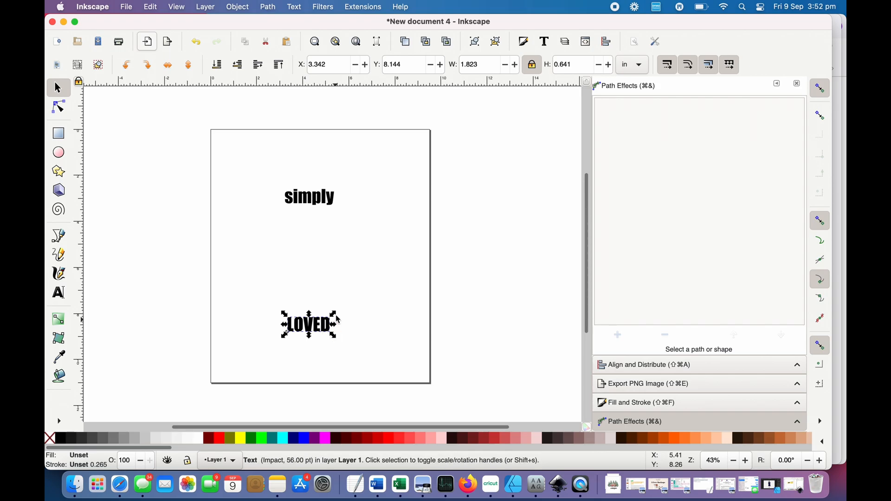
pyautogui.moveTo(333, 314); pyautogui.dragTo(441, 235)
pyautogui.moveTo(331, 299); pyautogui.dragTo(290, 297)
# - Enlarge the "simply" text to about 3.1 in wide and move LOVED up closer beneath it
pyautogui.click(328, 203)
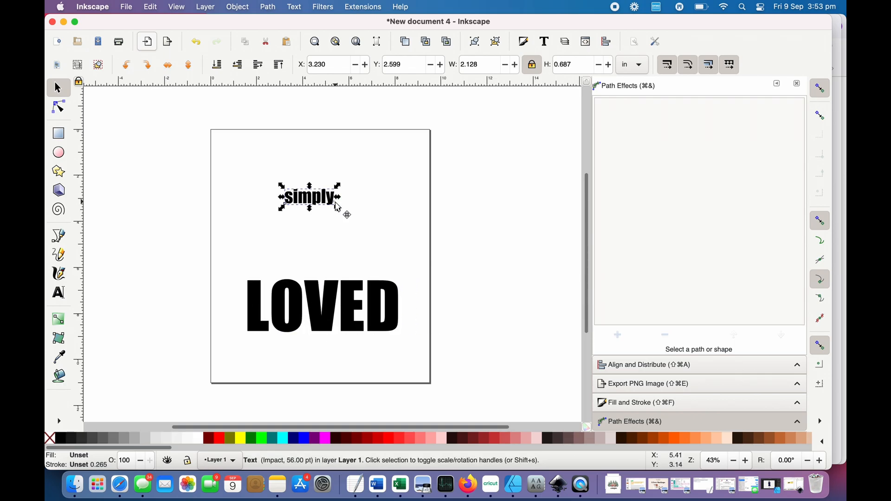
pyautogui.moveTo(339, 210); pyautogui.dragTo(375, 190)
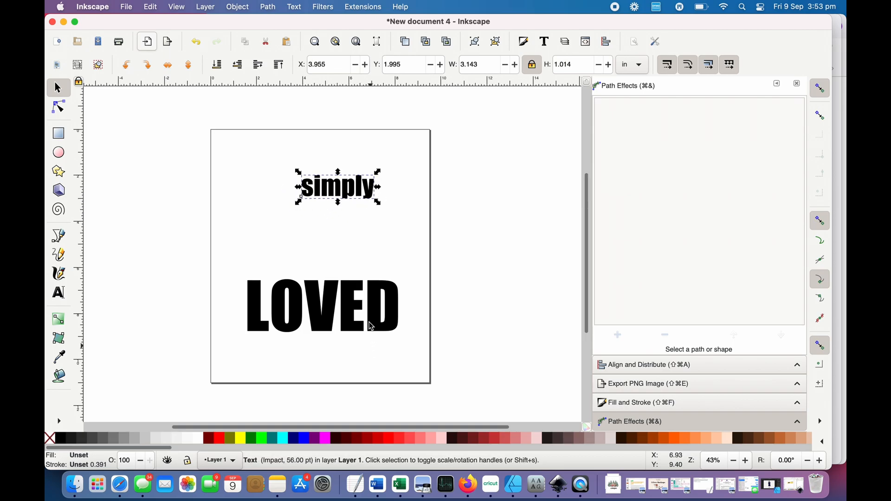
pyautogui.moveTo(372, 306); pyautogui.dragTo(376, 276)
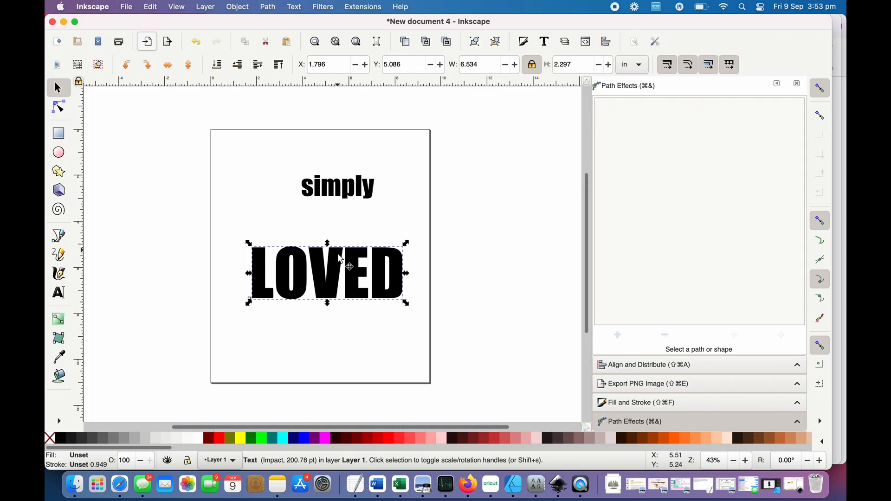
# - Change the font of the whole word LOVED to Peace and Love Font
pyautogui.click(340, 269)
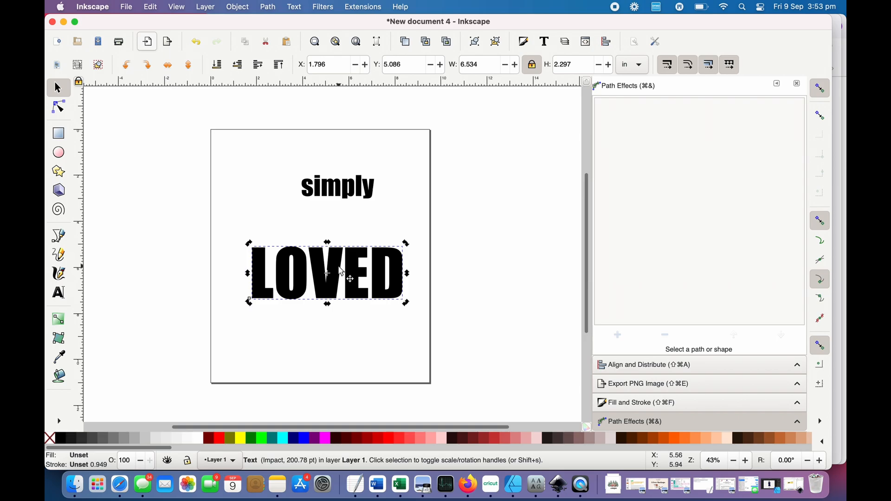
pyautogui.doubleClick(342, 270)
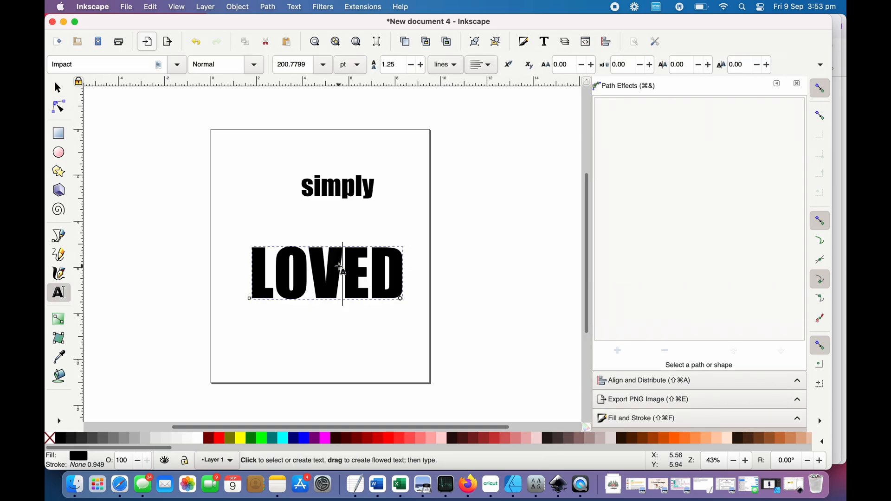
pyautogui.press('super+a')
pyautogui.click(125, 68)
pyautogui.doubleClick(124, 68)
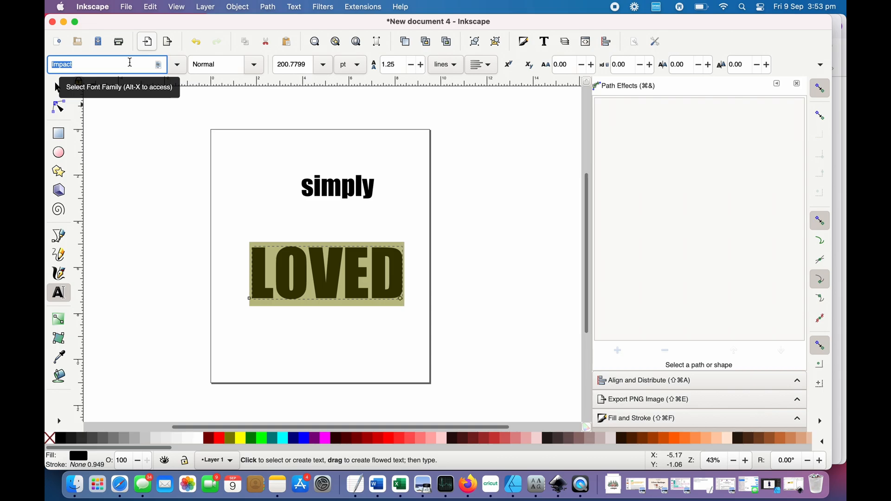
pyautogui.write('pe')
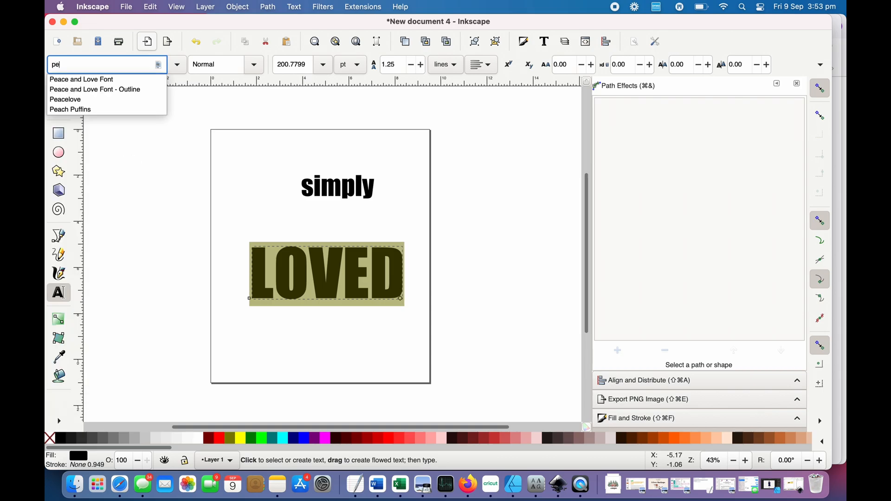
pyautogui.click(88, 81)
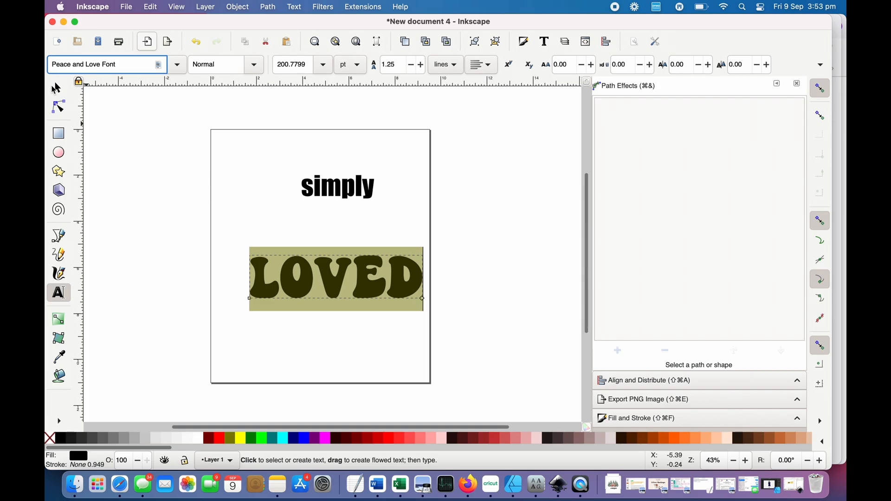
# - Move LOVED toward the page's left edge and enlarge it to about 8.5 in wide, nearly filling the page width
pyautogui.click(58, 90)
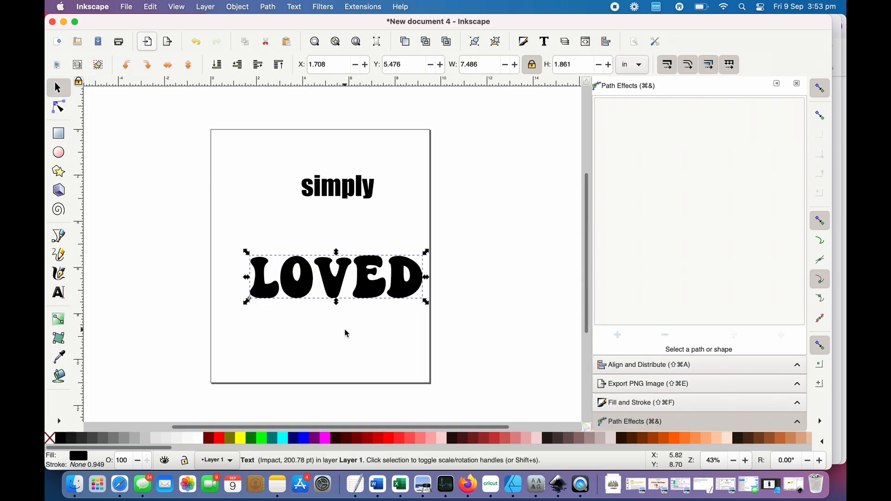
pyautogui.moveTo(388, 281); pyautogui.dragTo(370, 285)
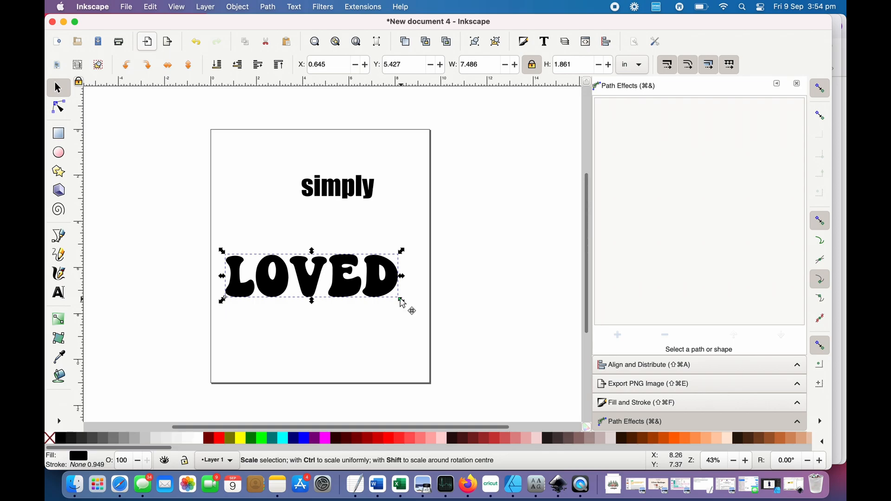
pyautogui.moveTo(401, 301); pyautogui.dragTo(421, 311)
pyautogui.click(391, 362)
# - Change the font of the word "simply" to Salted Caramel
pyautogui.click(350, 178)
pyautogui.doubleClick(351, 186)
pyautogui.doubleClick(348, 184)
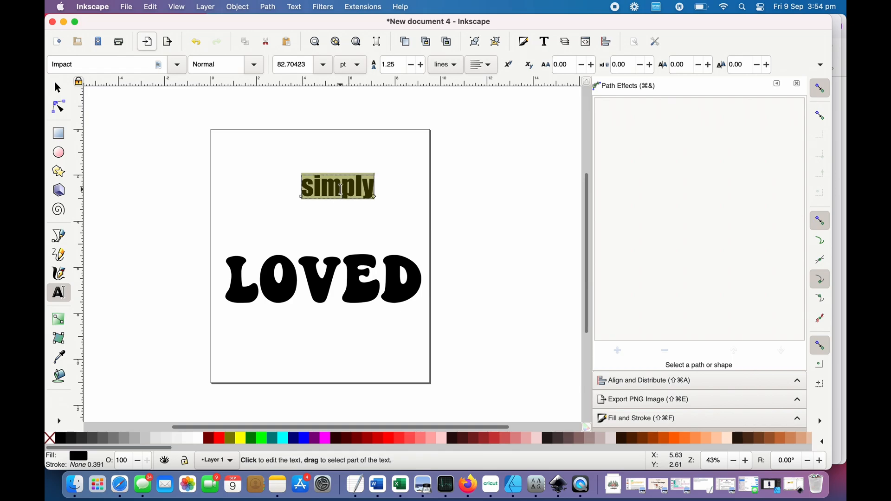
pyautogui.doubleClick(131, 67)
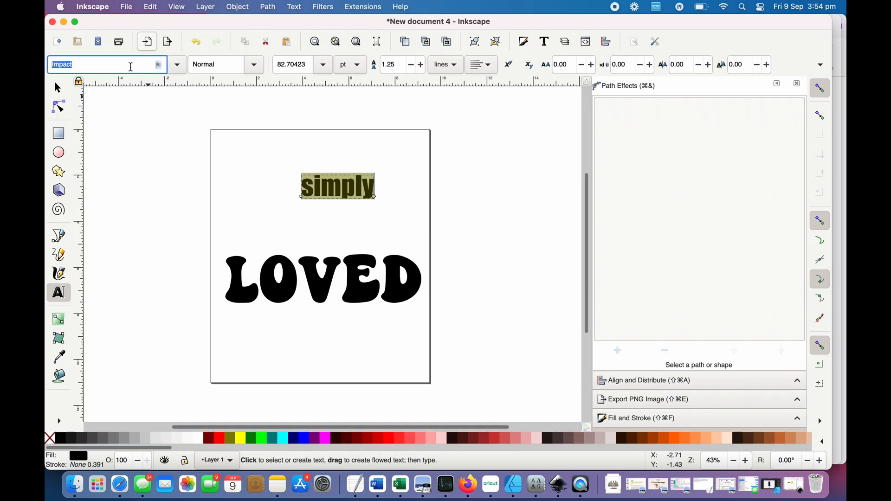
pyautogui.write('sal')
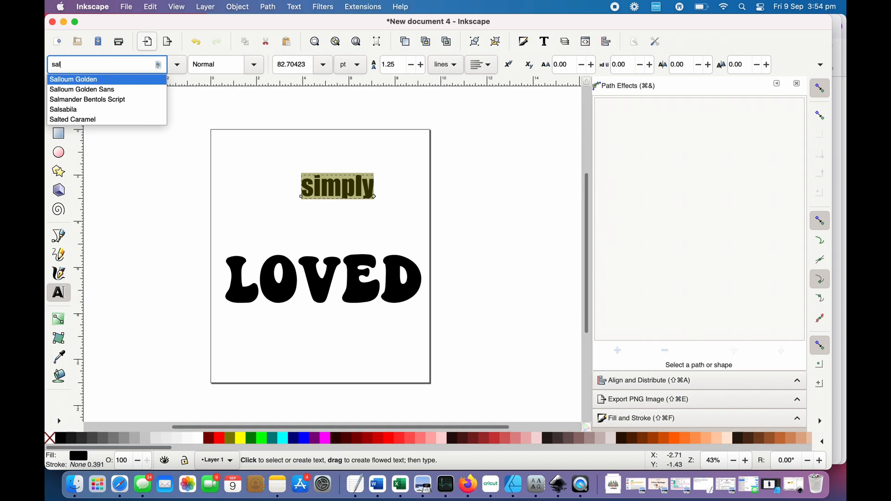
pyautogui.click(98, 120)
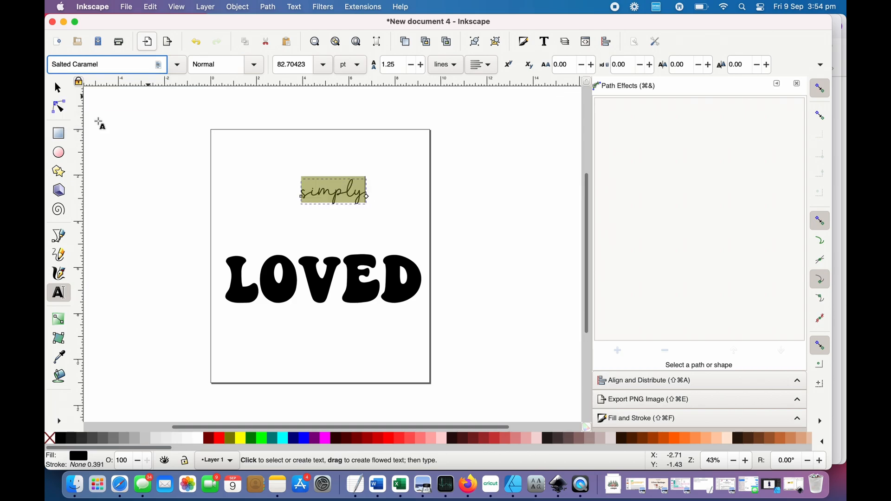
# - Enlarge the "simply" text to about 3.6 in wide and move LOVED up just below it, to about Y 4.17 in
pyautogui.click(58, 88)
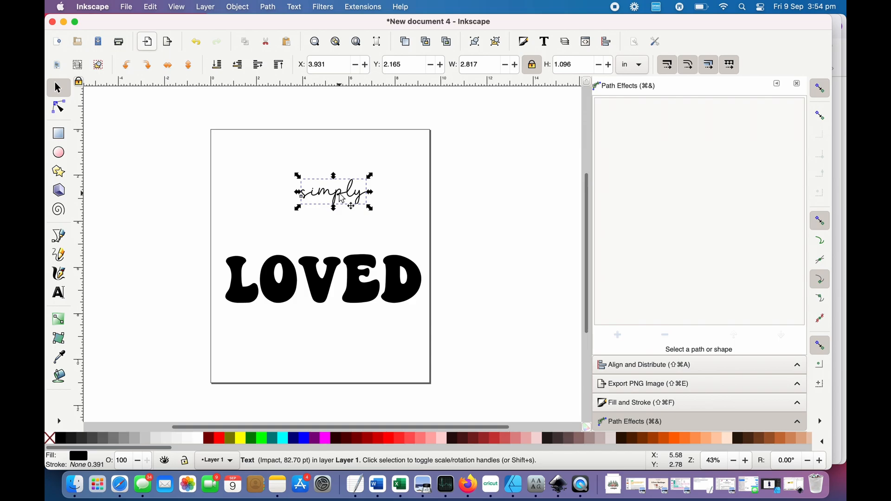
pyautogui.moveTo(353, 203); pyautogui.dragTo(394, 224)
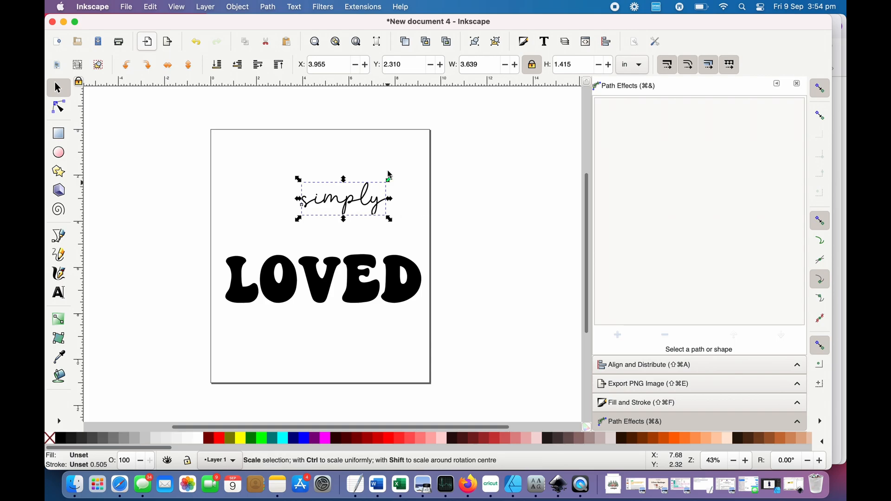
pyautogui.click(410, 145)
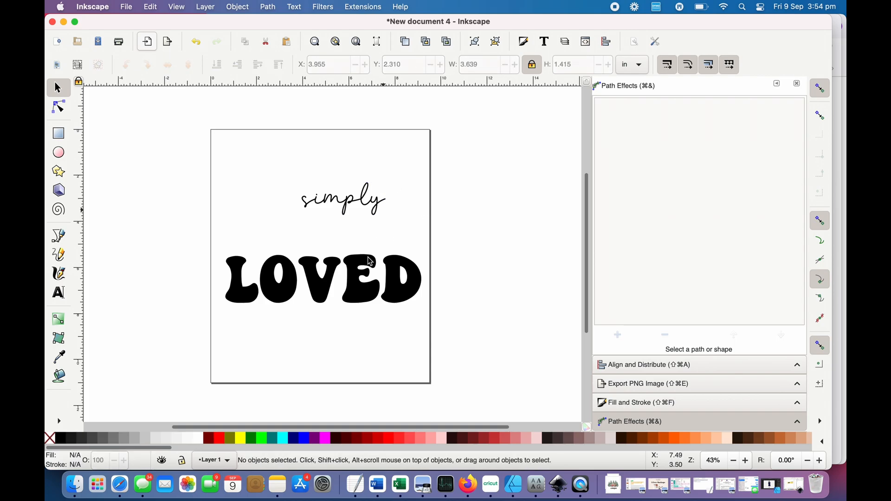
pyautogui.moveTo(370, 275); pyautogui.dragTo(365, 244)
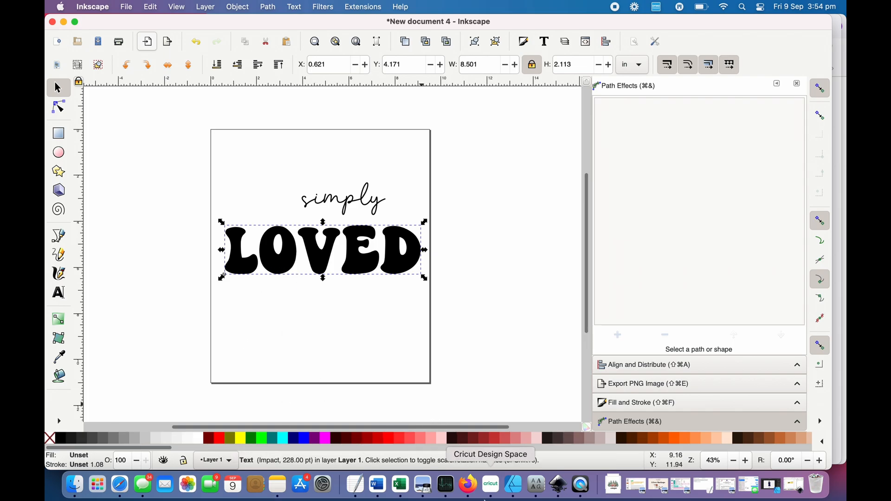
# - Open a new Firefox window and go to creativefabrica.com
pyautogui.rightClick(470, 492)
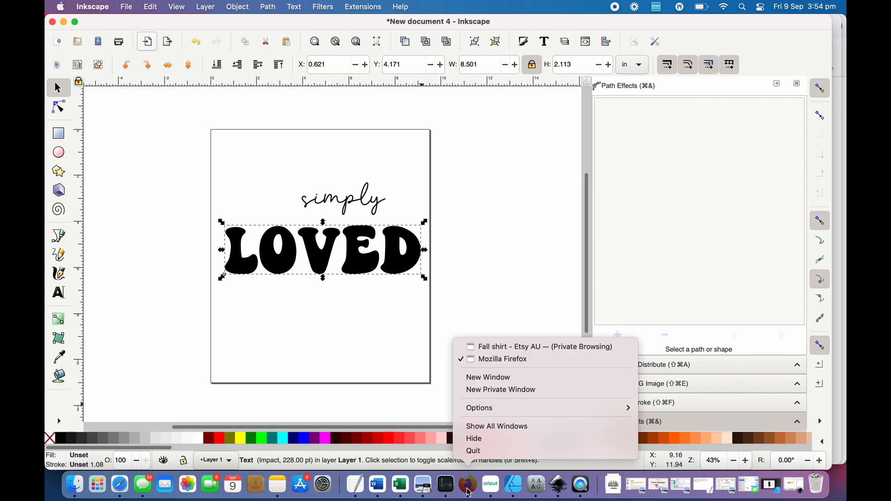
pyautogui.click(495, 381)
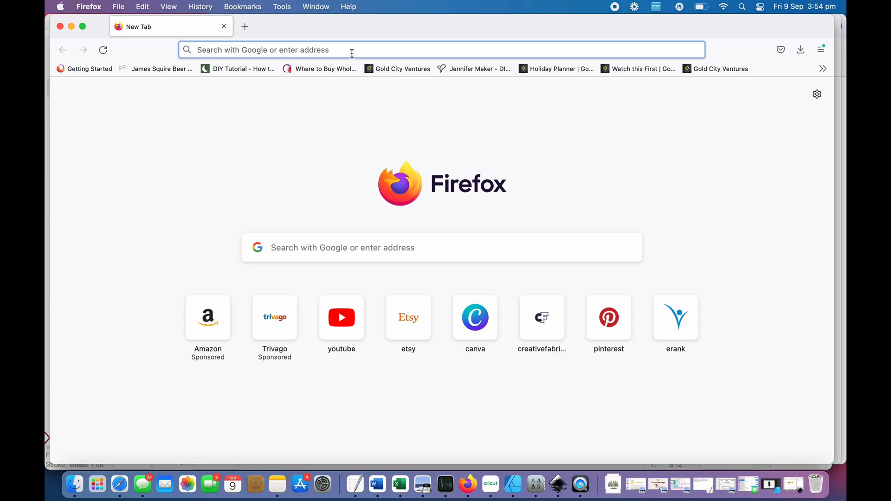
pyautogui.write('cre')
pyautogui.press('Right')
pyautogui.press('Return')
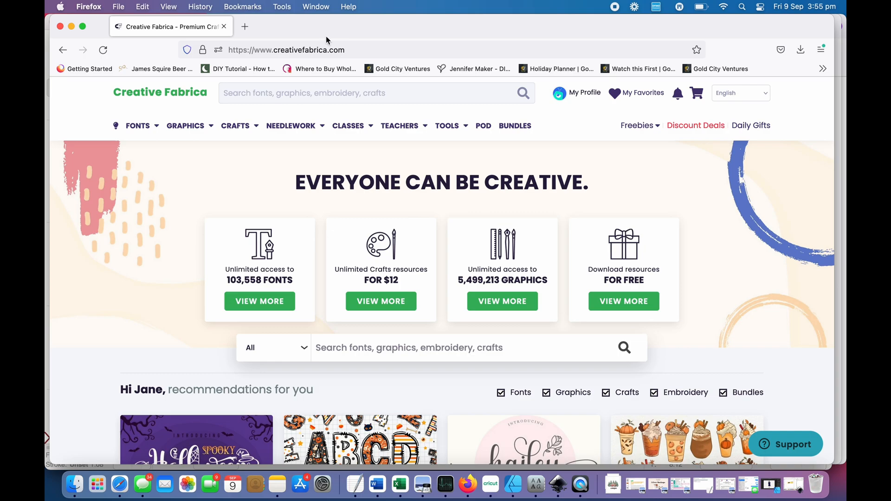
# - Search Creative Fabrica for "retro hippie flower"
pyautogui.click(331, 94)
pyautogui.write('retro')
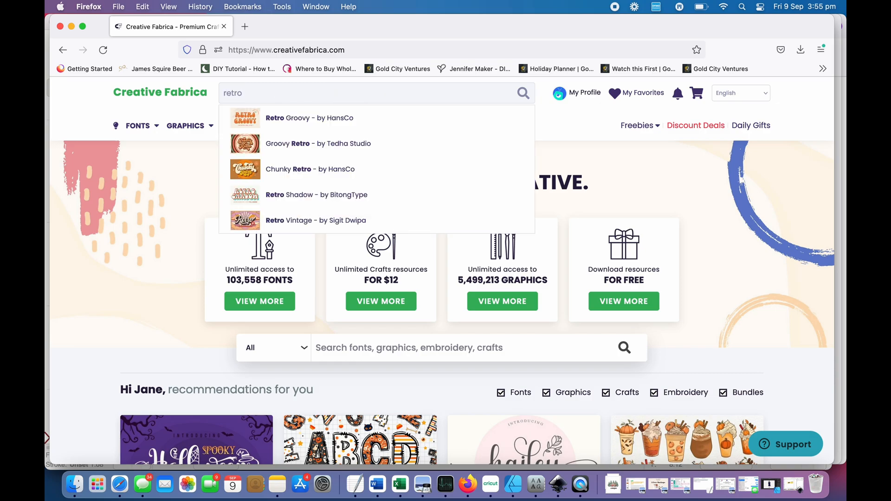
pyautogui.write(' hippie flowere')
pyautogui.press('Return')
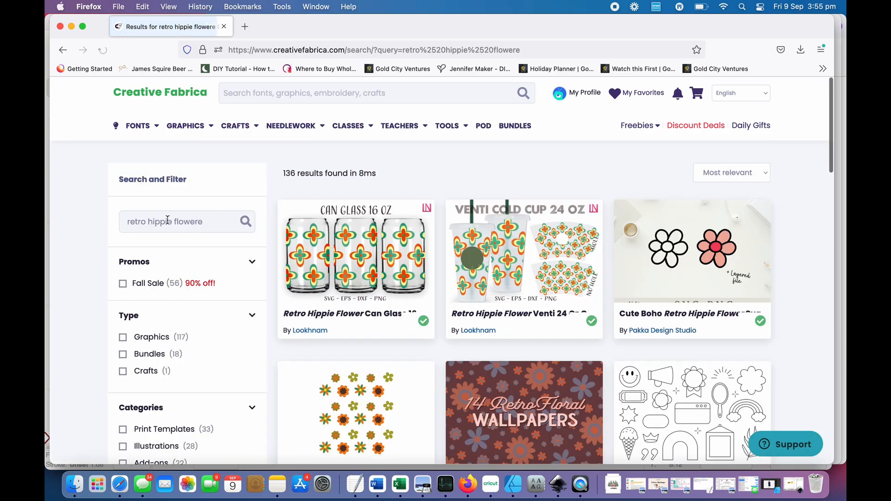
pyautogui.click(202, 222)
pyautogui.press('BackSpace')
pyautogui.press('Return')
# - Browse the retro hippie flower results, open the Hippie Groovy Retro Flower graphic by redLoopDesigns and look over its product page
pyautogui.scroll(-3, 501, 397)
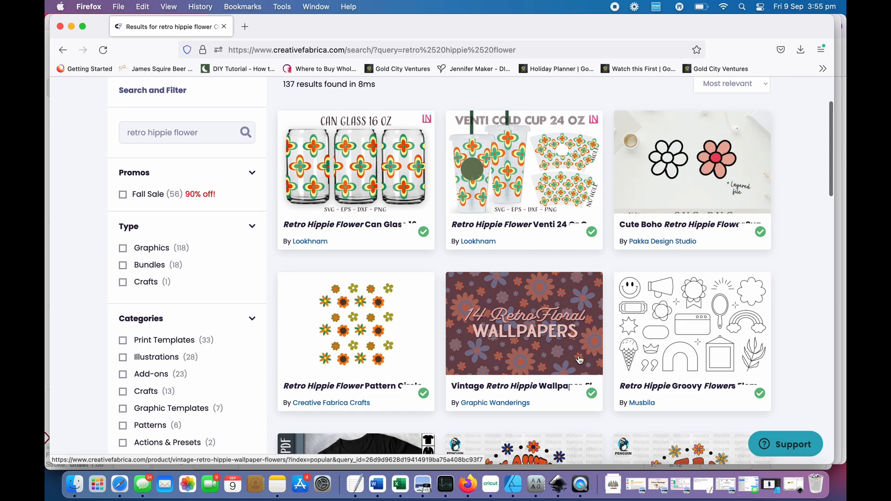
pyautogui.scroll(-9, 579, 360)
pyautogui.scroll(5, 580, 360)
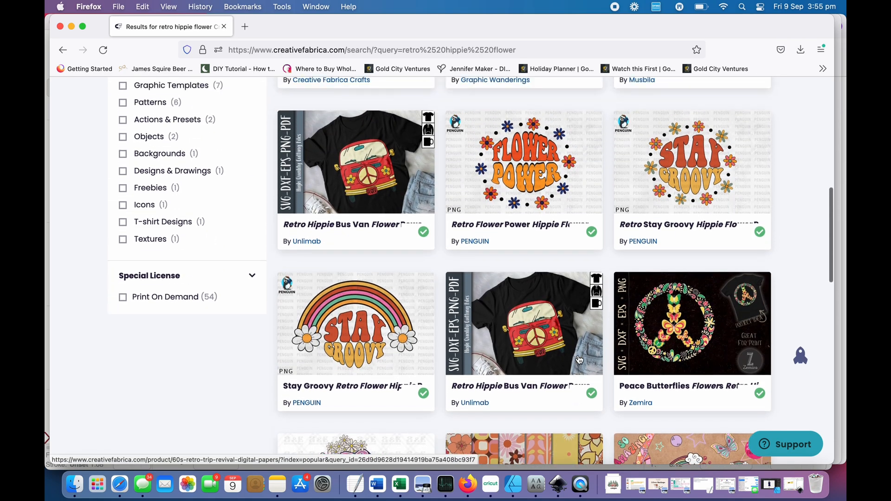
pyautogui.scroll(1, 434, 290)
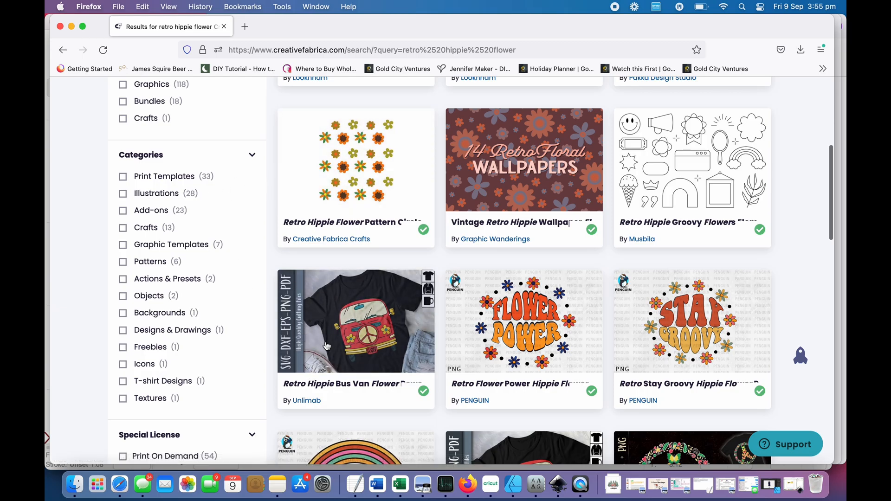
pyautogui.scroll(-4, 562, 303)
pyautogui.scroll(-14, 561, 302)
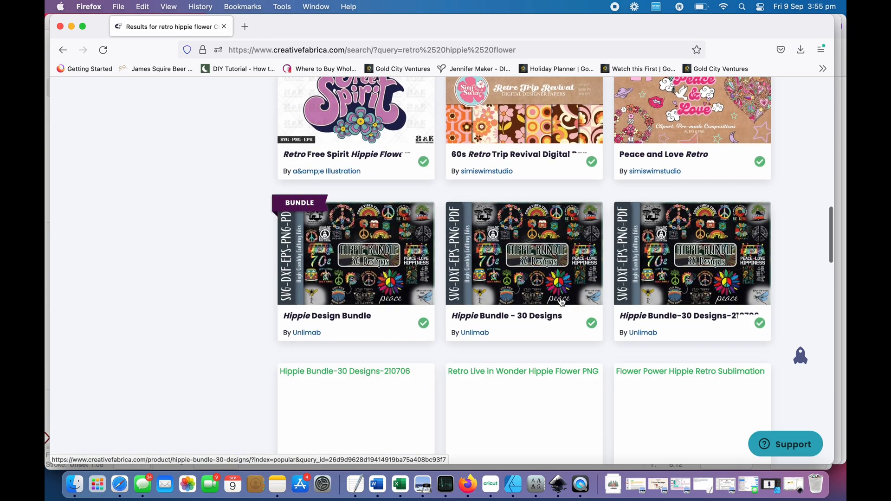
pyautogui.scroll(-8, 562, 302)
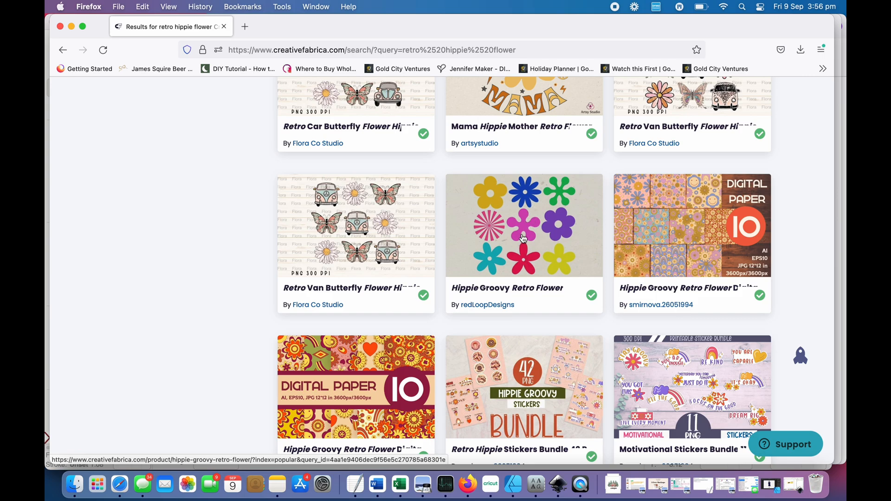
pyautogui.click(523, 238)
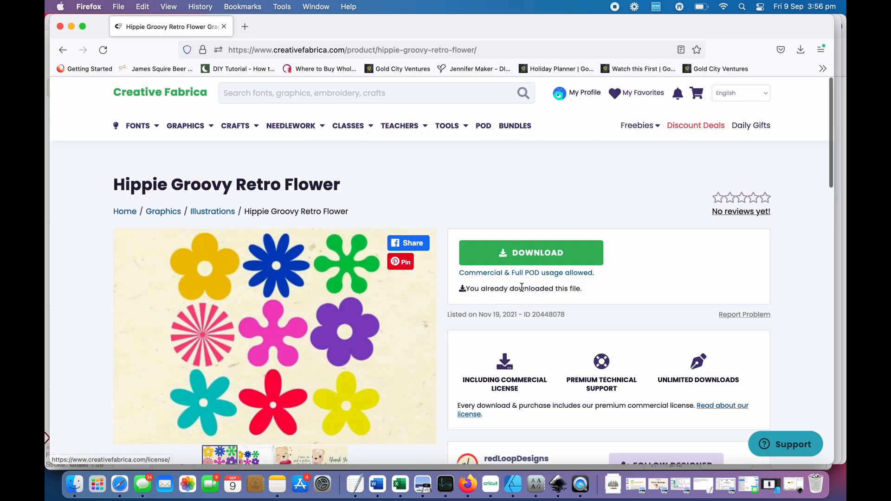
pyautogui.scroll(-5, 522, 287)
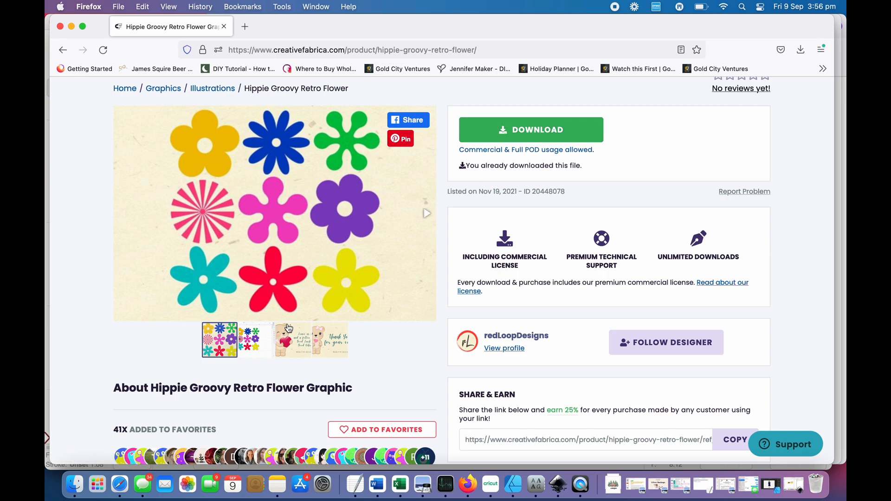
pyautogui.scroll(5, 289, 328)
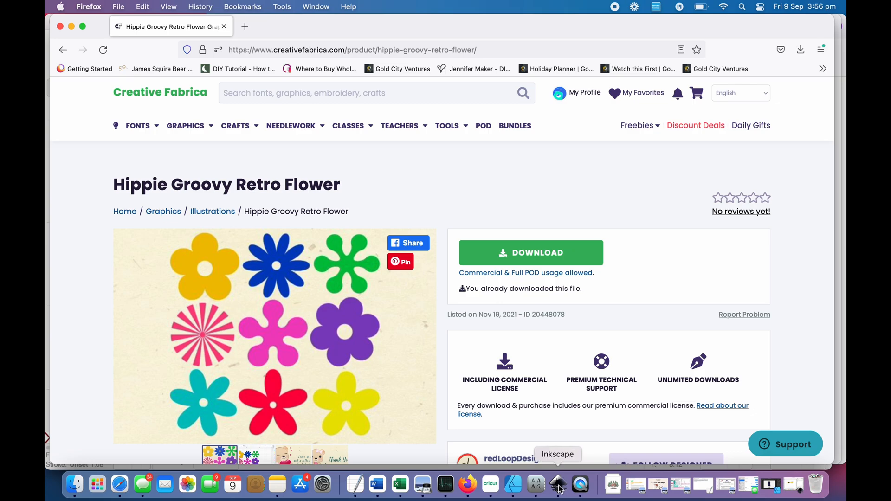
# - Switch back to Inkscape and open the Hippie-Groovy-Retro-Flower-20448078 folder from Downloads in Finder
pyautogui.click(71, 26)
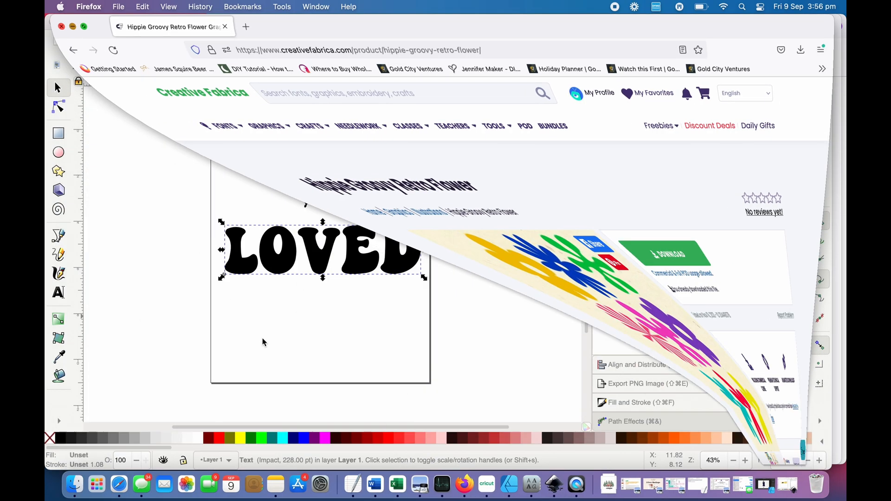
pyautogui.click(550, 492)
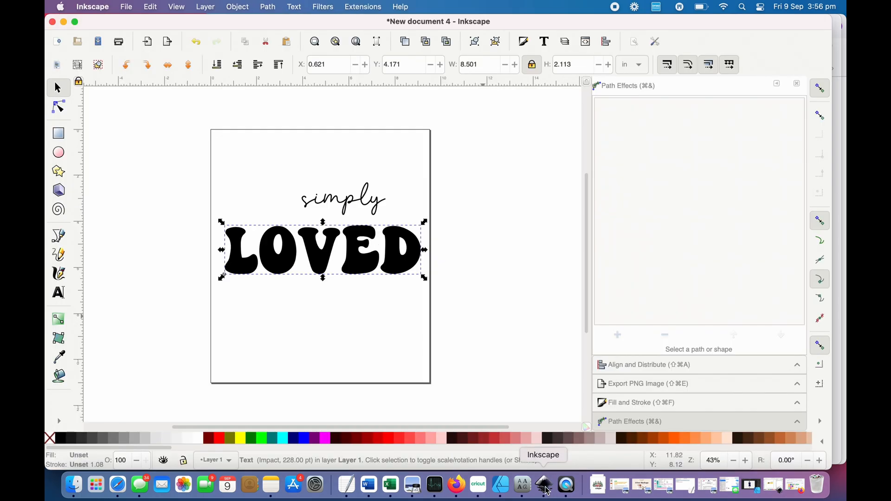
pyautogui.click(74, 485)
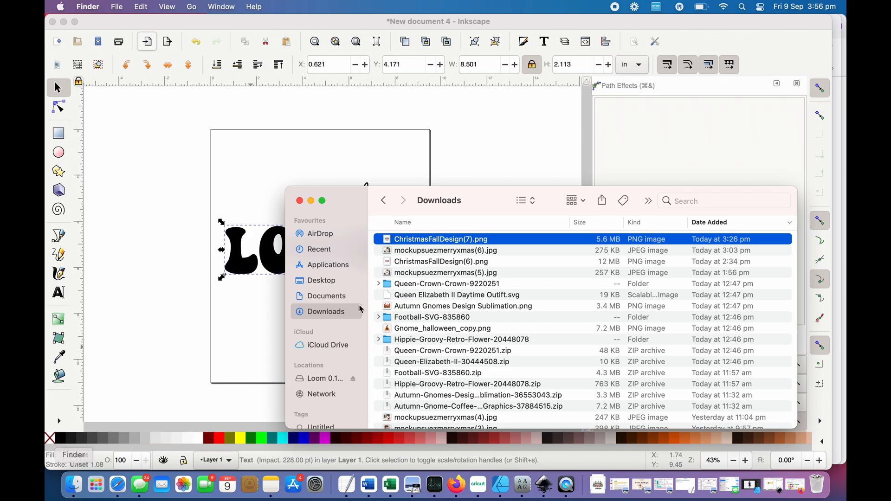
pyautogui.scroll(-10, 435, 277)
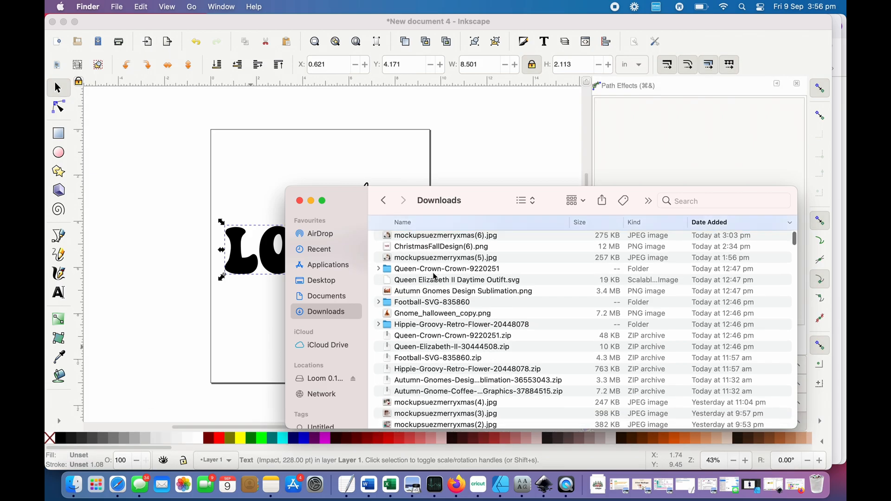
pyautogui.scroll(3, 435, 274)
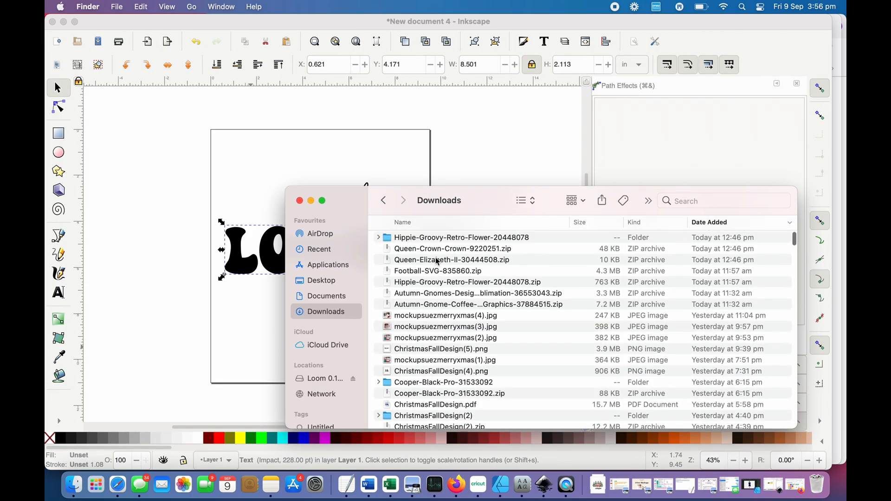
pyautogui.doubleClick(438, 250)
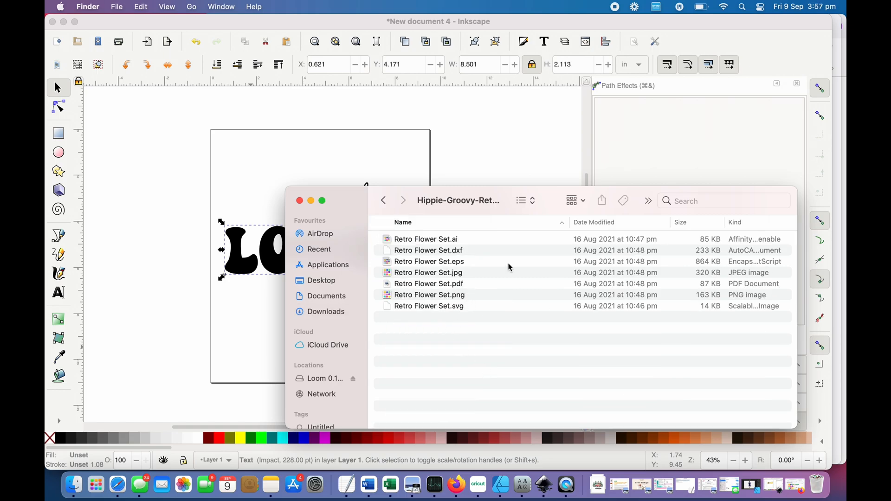
# - Import Retro Flower Set.svg into the Inkscape document as editable objects and move the flower group below LOVED, to about X 2.18, Y 6.95 in
pyautogui.click(482, 308)
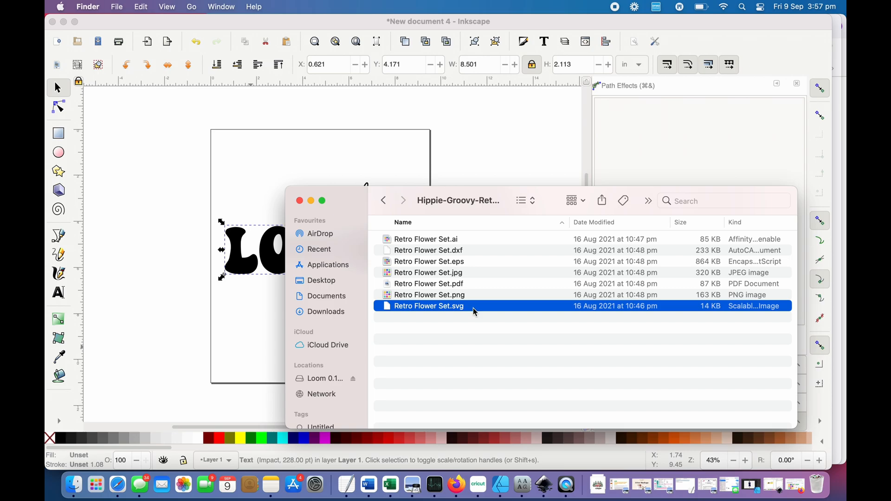
pyautogui.moveTo(472, 308); pyautogui.dragTo(214, 370)
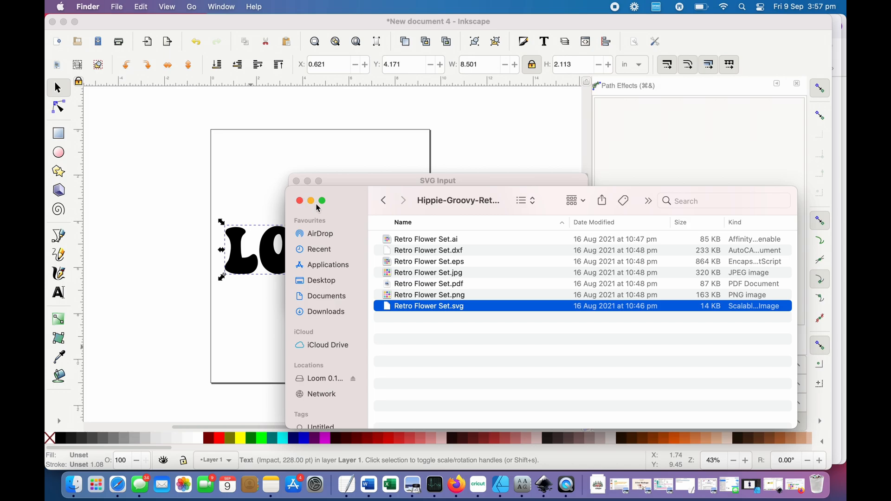
pyautogui.click(349, 182)
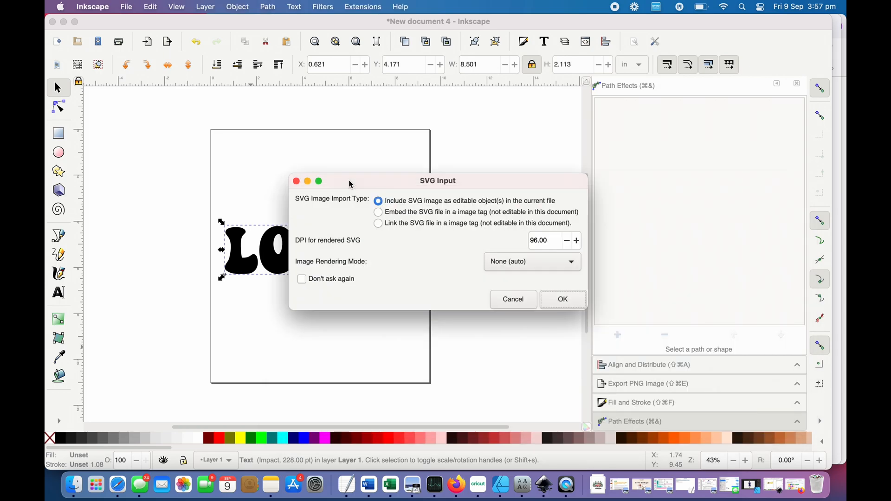
pyautogui.click(554, 303)
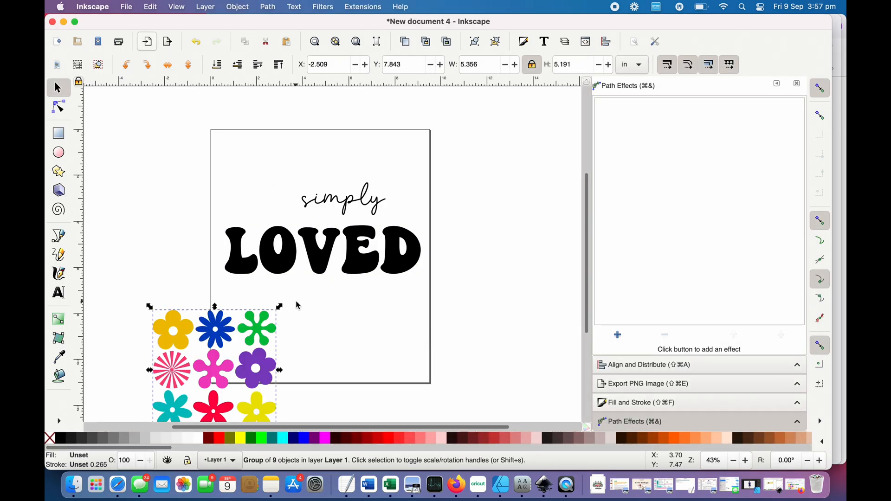
pyautogui.moveTo(247, 361); pyautogui.dragTo(384, 323)
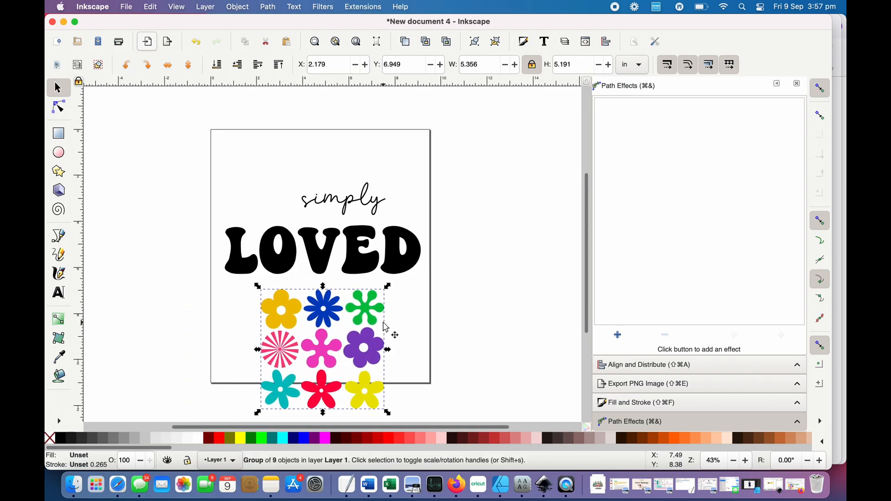
# - Ungroup the imported flower set into individual flowers and clear the selection
pyautogui.click(416, 349)
pyautogui.click(374, 396)
pyautogui.rightClick(330, 353)
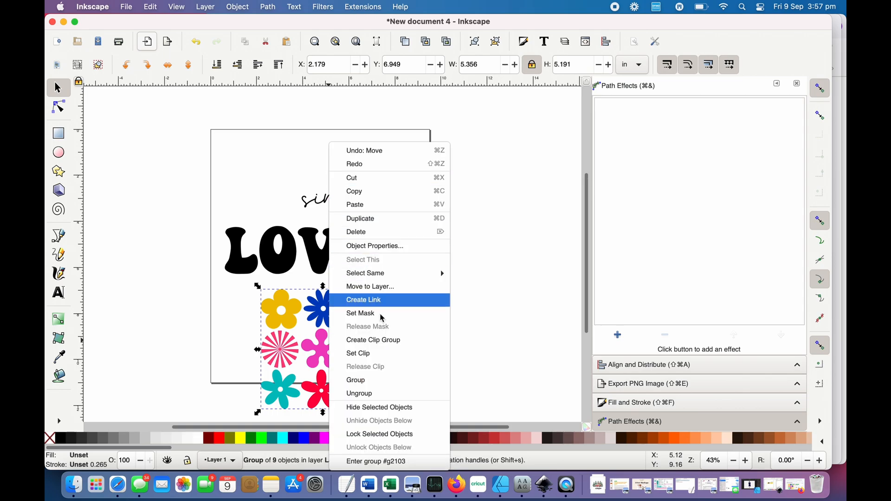
pyautogui.click(509, 297)
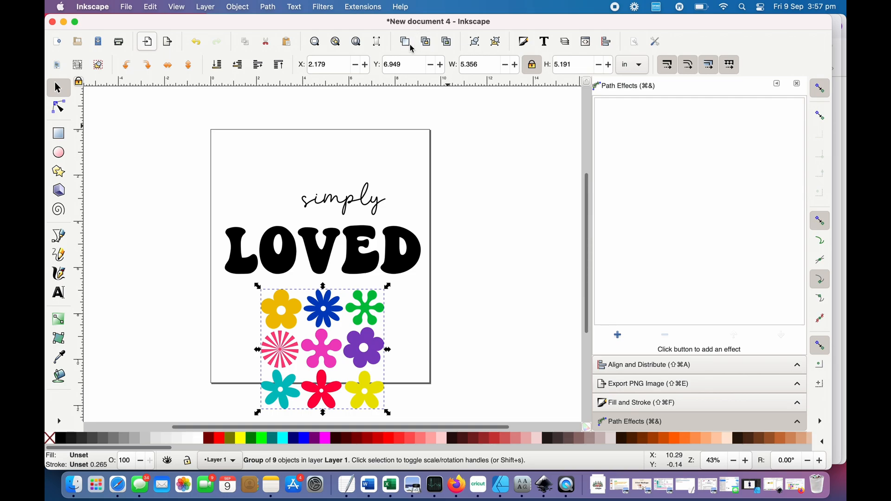
pyautogui.click(501, 45)
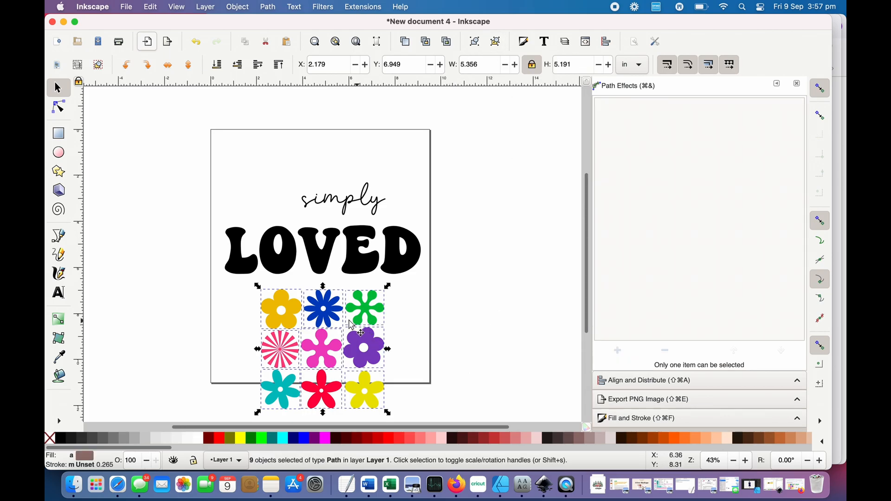
pyautogui.click(410, 328)
# - Spread the purple, pink, green, striped, blue and orange flowers apart across the lower part of the page
pyautogui.click(355, 310)
pyautogui.click(323, 313)
pyautogui.click(279, 319)
pyautogui.click(281, 337)
pyautogui.click(345, 366)
pyautogui.click(371, 358)
pyautogui.moveTo(371, 358); pyautogui.dragTo(413, 403)
pyautogui.moveTo(345, 357); pyautogui.dragTo(411, 369)
pyautogui.moveTo(367, 309); pyautogui.dragTo(336, 357)
pyautogui.moveTo(277, 358); pyautogui.dragTo(231, 362)
pyautogui.moveTo(314, 324); pyautogui.dragTo(268, 382)
pyautogui.click(284, 325)
pyautogui.moveTo(284, 325); pyautogui.dragTo(413, 346)
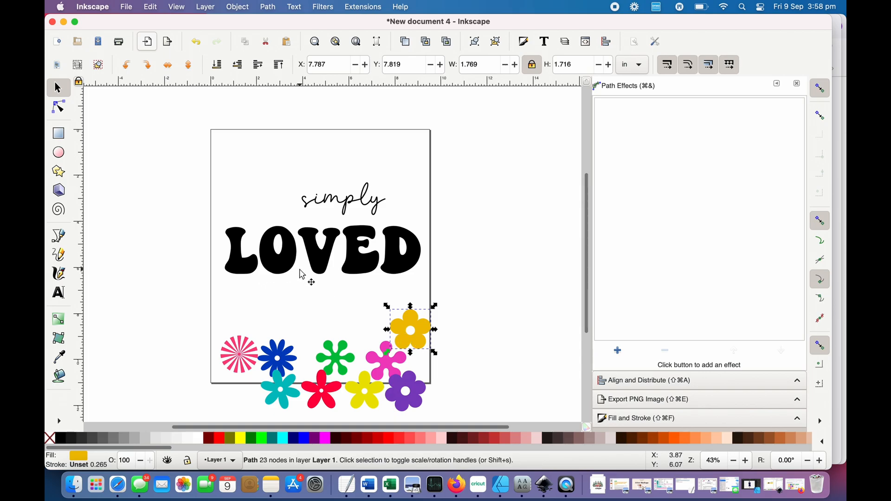
# - Convert the LOVED text to paths and ungroup it into separate letters
pyautogui.click(306, 253)
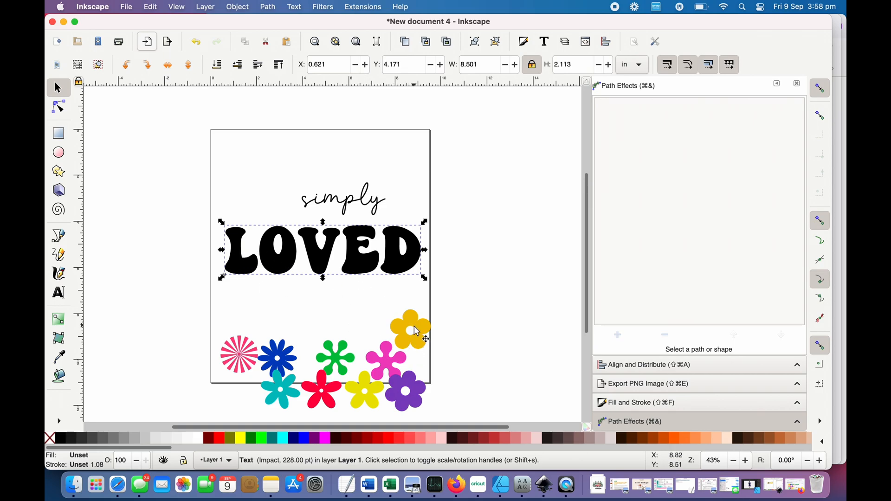
pyautogui.click(271, 7)
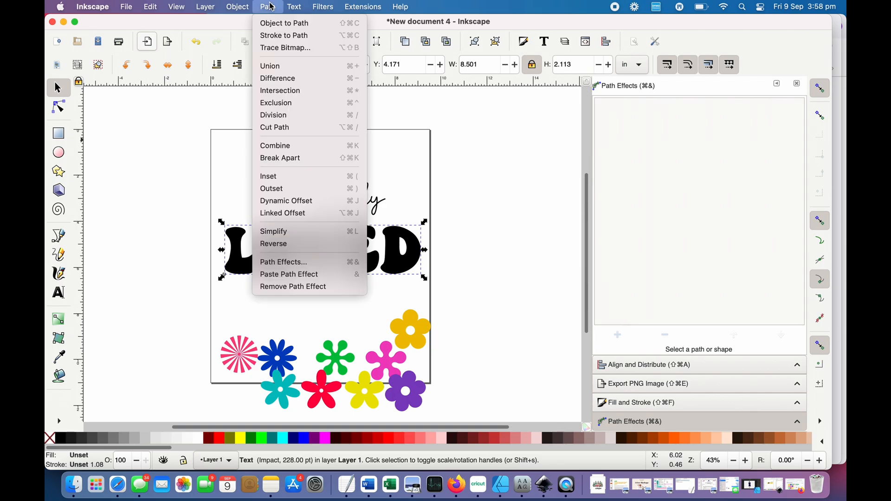
pyautogui.click(284, 24)
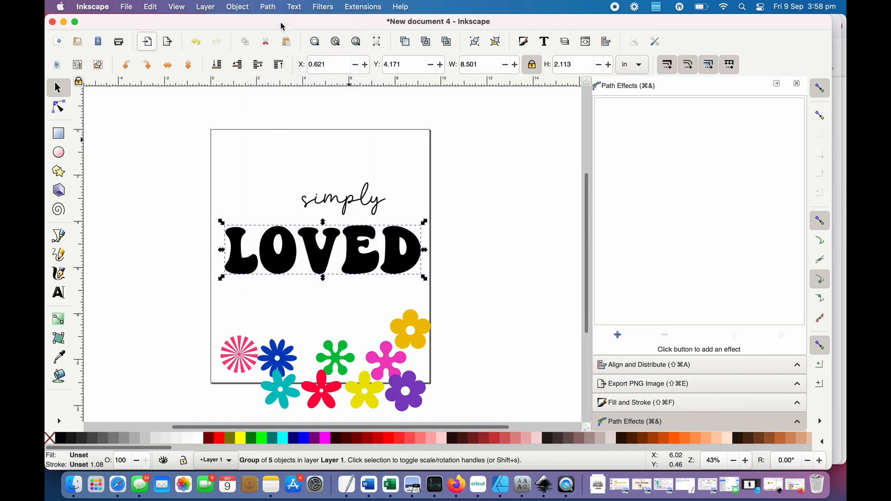
pyautogui.click(254, 7)
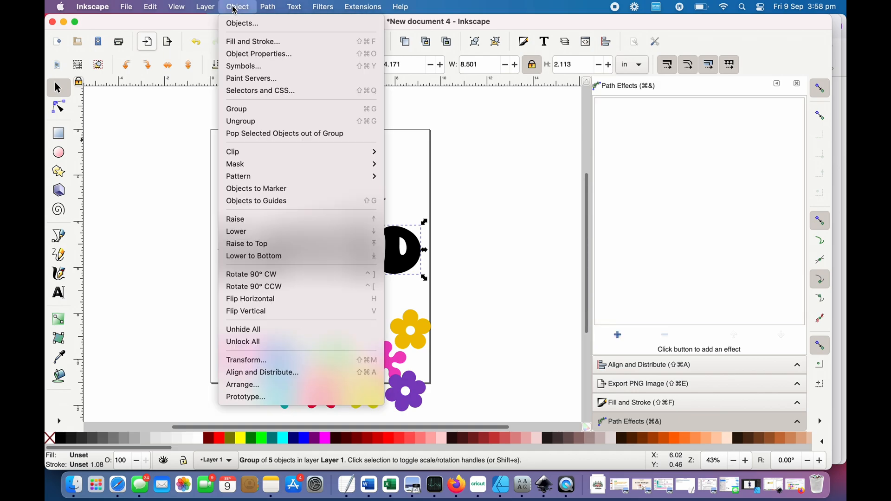
pyautogui.click(245, 122)
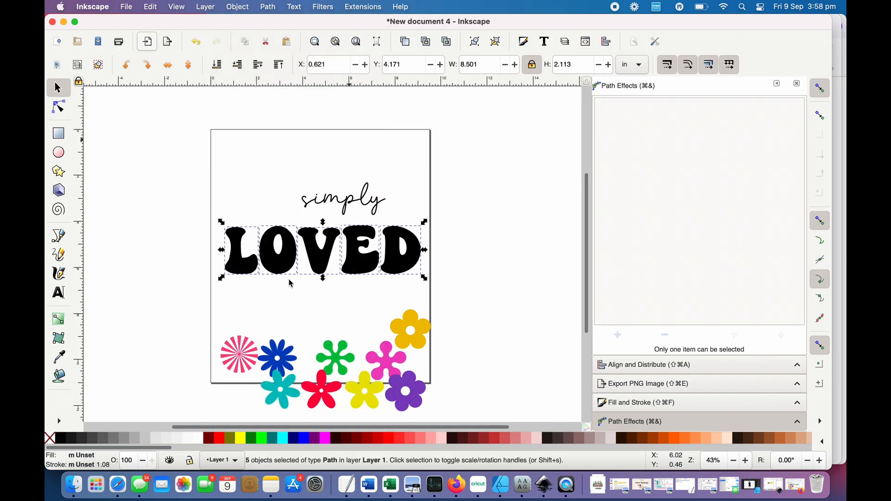
pyautogui.click(283, 315)
# - Inspect the path nodes of the individual letters in LOVED with the Node tool, then return to the Selector tool
pyautogui.click(242, 262)
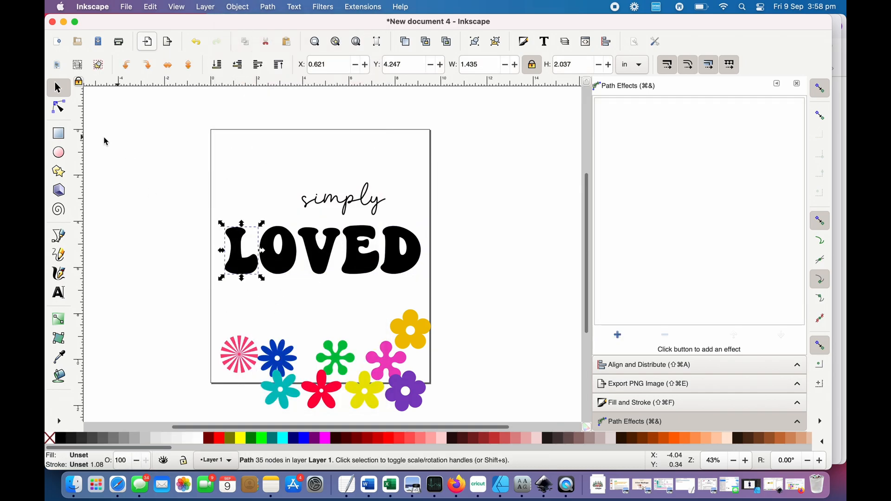
pyautogui.click(63, 112)
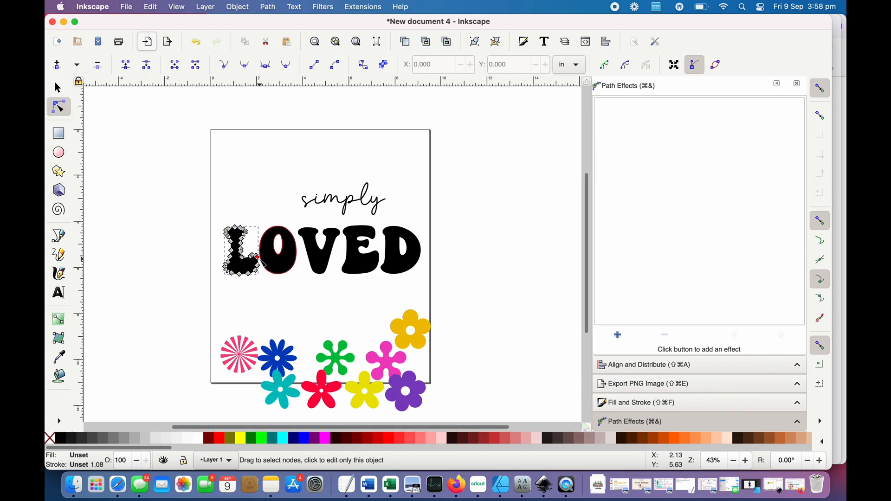
pyautogui.click(293, 274)
pyautogui.click(326, 266)
pyautogui.click(361, 265)
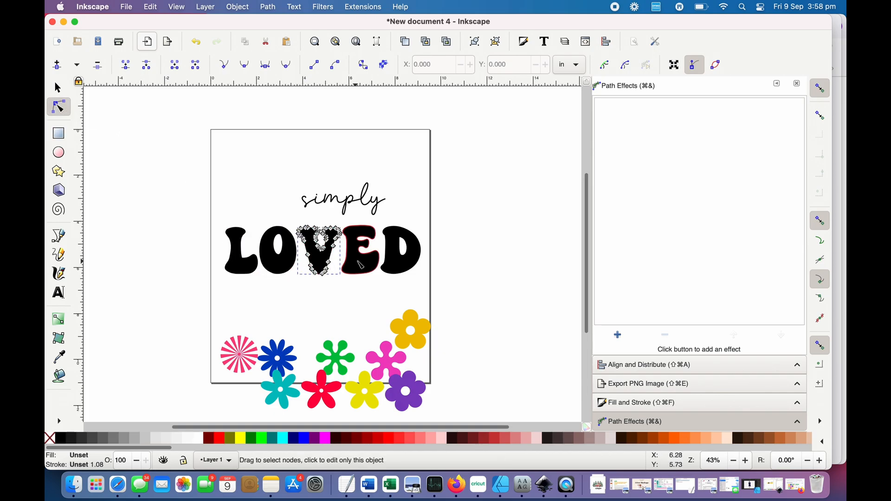
pyautogui.click(409, 273)
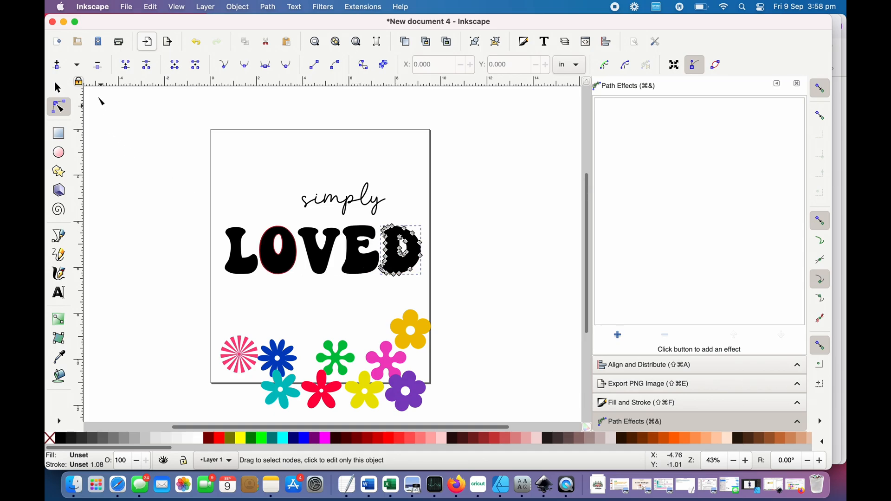
pyautogui.click(60, 91)
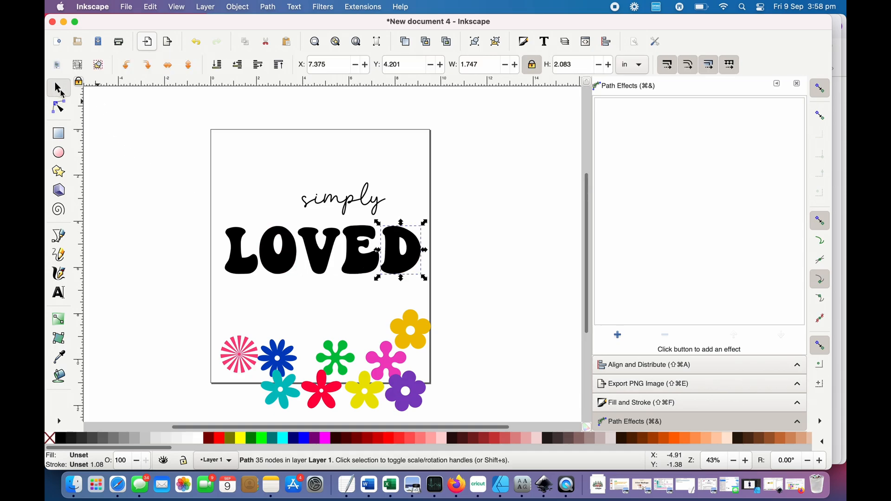
# - Convert the word simply to paths, ungroup it into separate letters and clear the selection
pyautogui.click(335, 206)
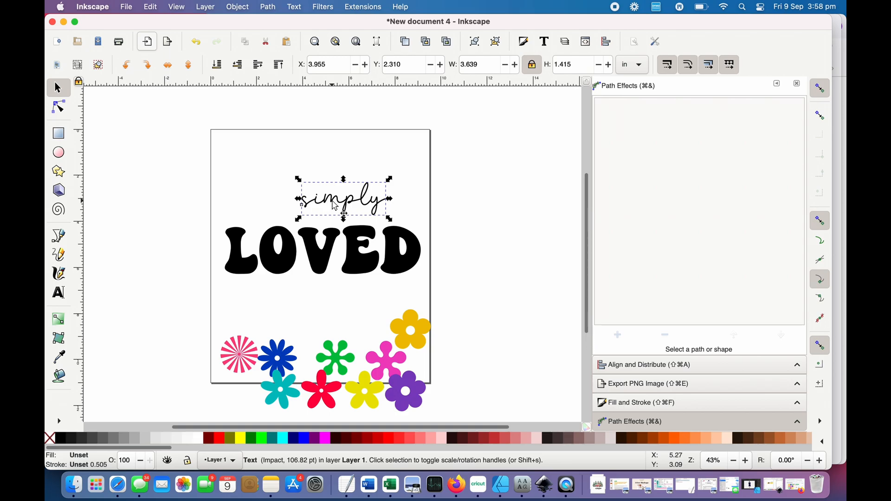
pyautogui.click(269, 6)
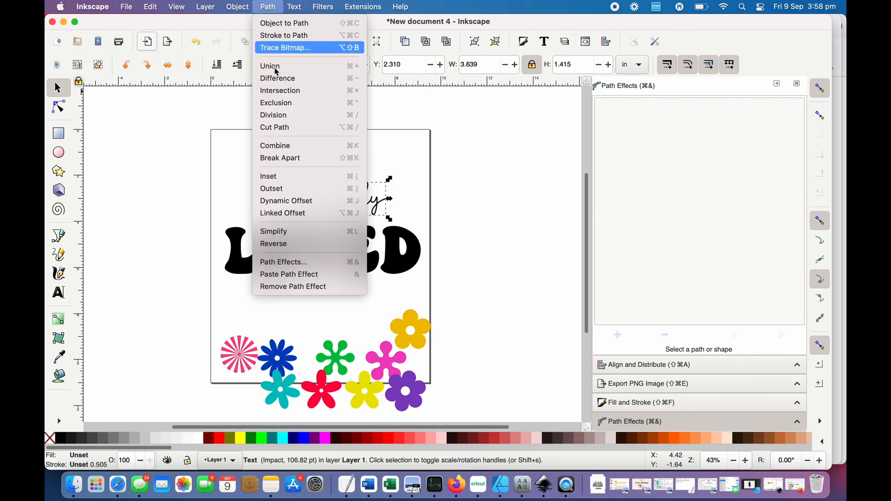
pyautogui.click(281, 30)
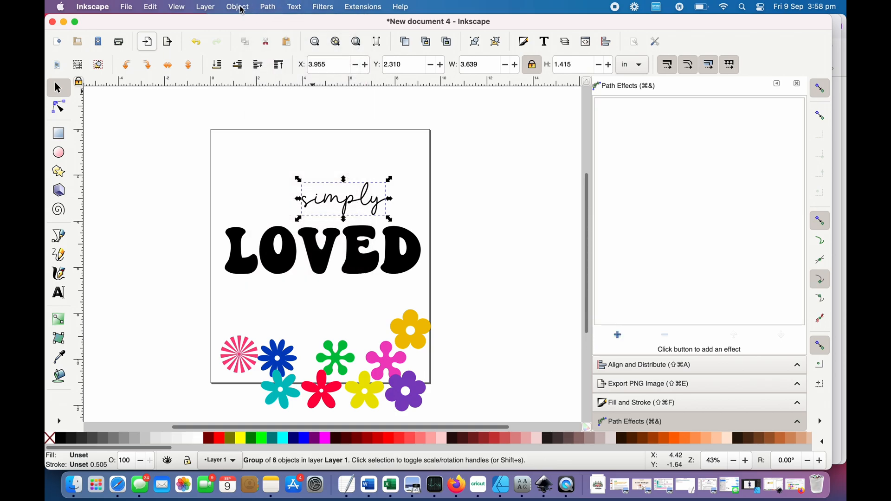
pyautogui.click(239, 7)
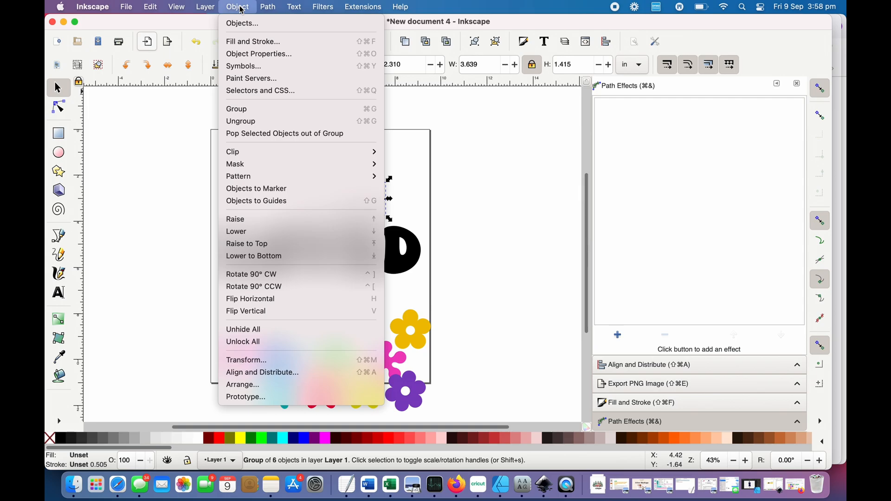
pyautogui.click(242, 121)
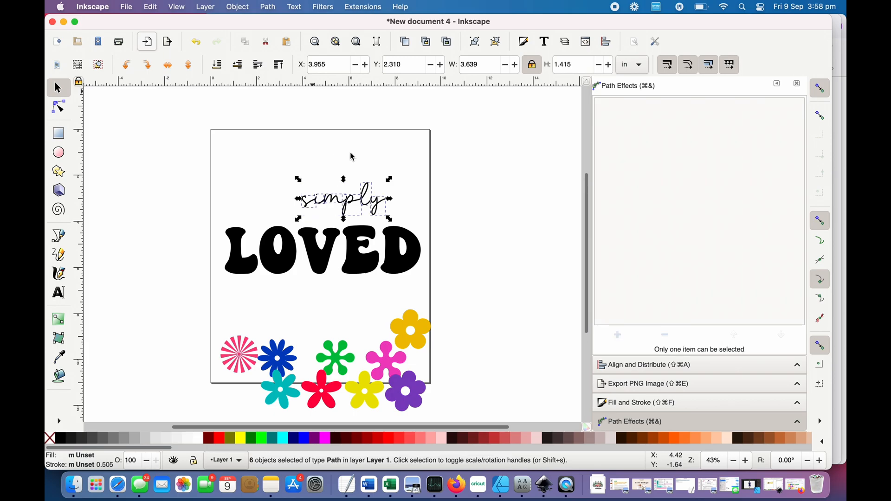
pyautogui.click(319, 159)
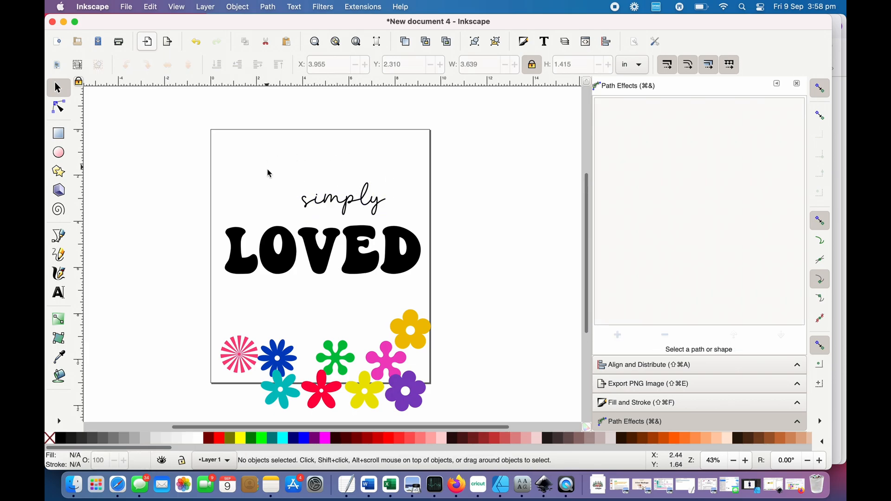
# - Unite the overlapping letters of simply into a single path with Union and check its nodes
pyautogui.moveTo(268, 170); pyautogui.dragTo(394, 224)
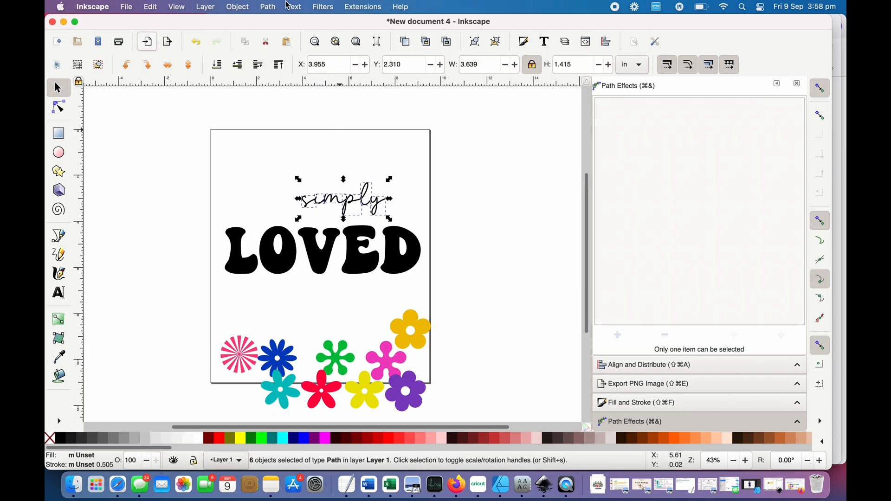
pyautogui.click(262, 9)
pyautogui.click(278, 66)
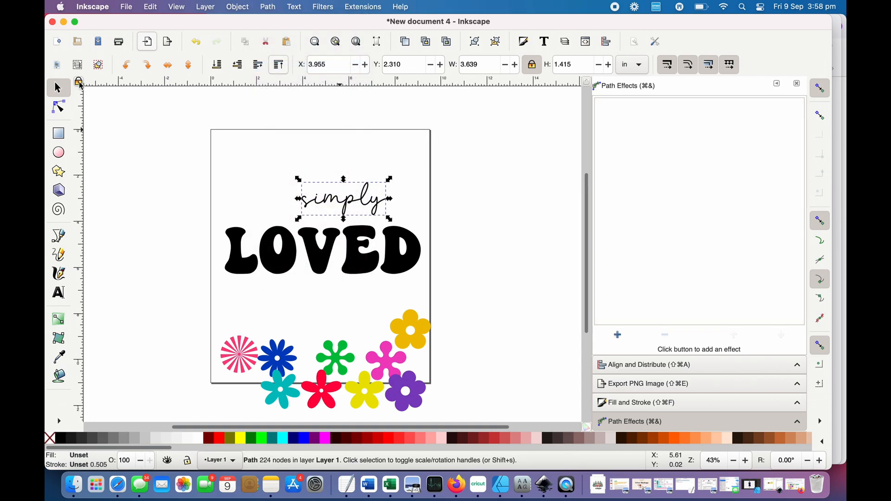
pyautogui.click(59, 109)
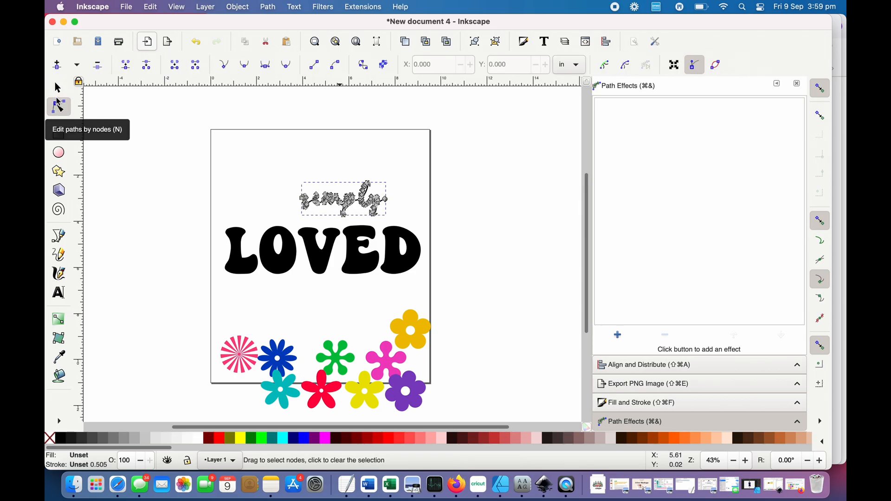
pyautogui.click(59, 88)
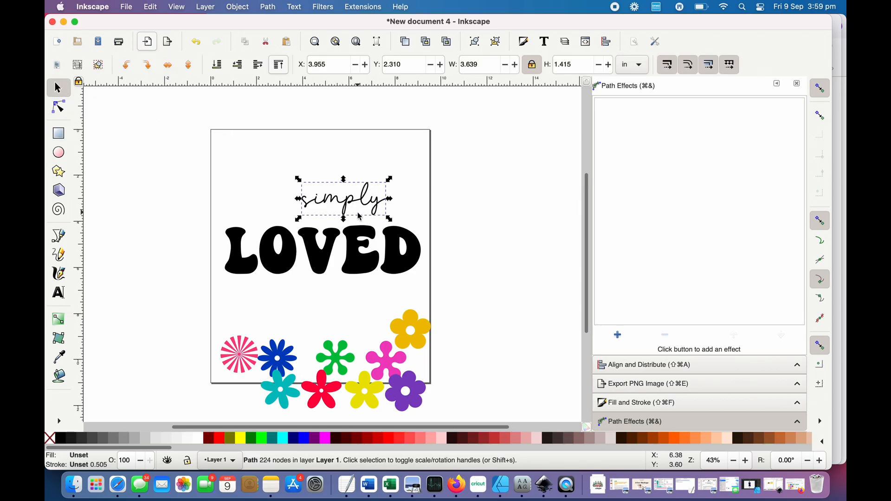
# - Move the letter O out of LOVED to beside the striped flower, and inspect the orange flower's nodes
pyautogui.click(277, 264)
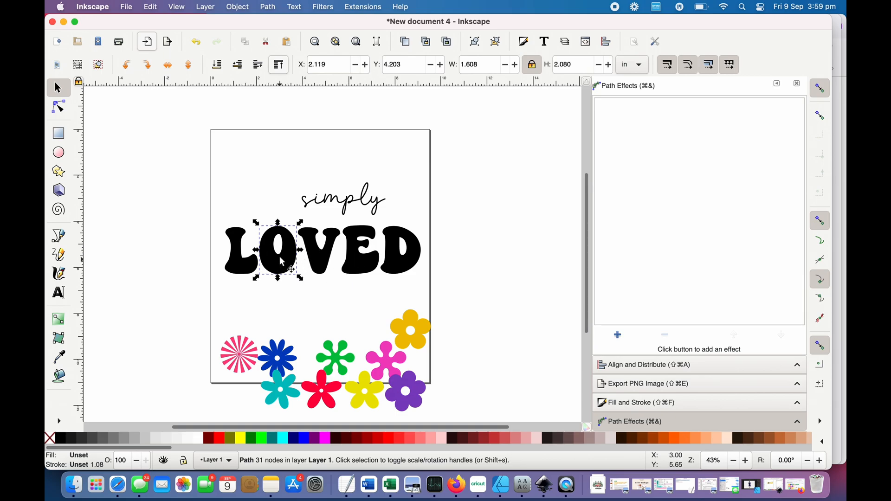
pyautogui.moveTo(281, 262); pyautogui.dragTo(207, 367)
pyautogui.click(408, 338)
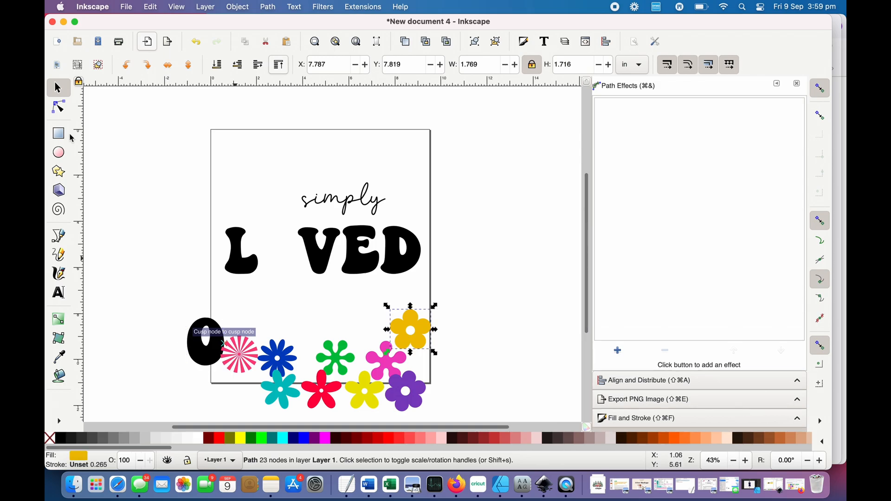
pyautogui.click(58, 112)
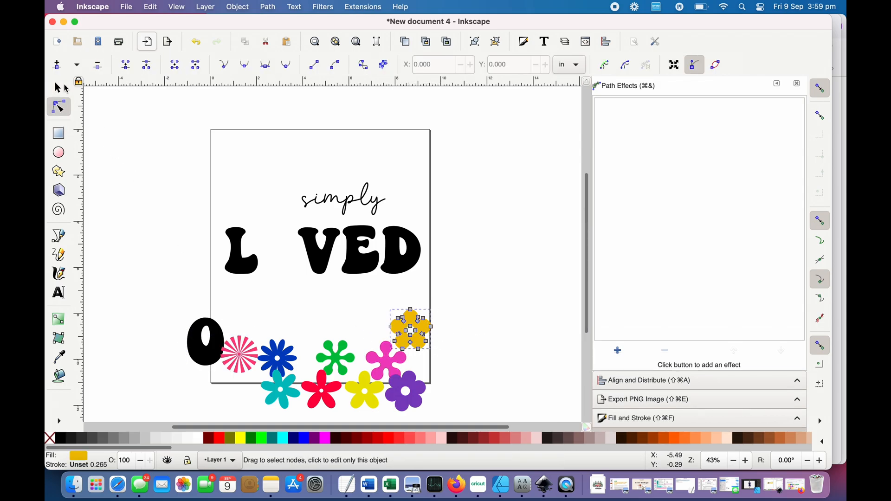
pyautogui.click(58, 88)
# - Try the orange flower in the gap between L and V as a replacement for the O
pyautogui.moveTo(415, 331); pyautogui.dragTo(284, 253)
pyautogui.press('Down')
pyautogui.press('Down')
pyautogui.press('Down')
pyautogui.press('Down')
pyautogui.press('Down')
pyautogui.press('Left')
pyautogui.press('Left')
pyautogui.press('Left')
pyautogui.press('Right')
pyautogui.press('Right')
pyautogui.press('Right')
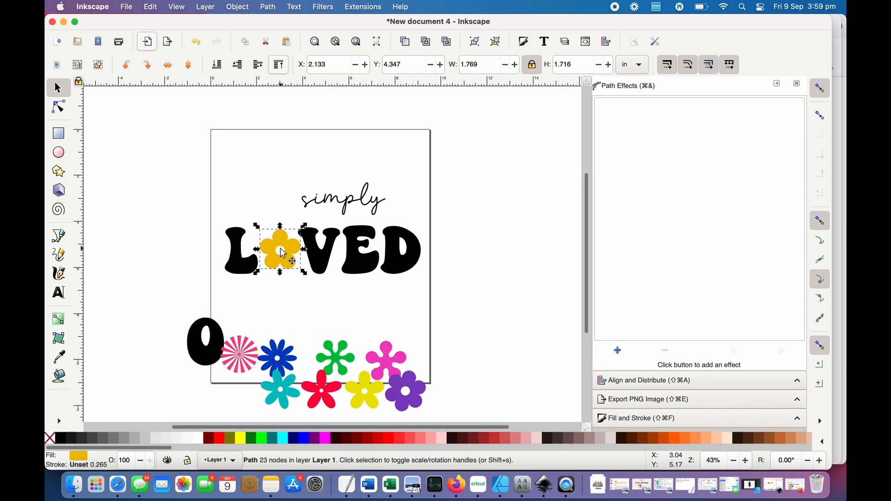
# - Move the orange flower clear above the word and scale L, V, E and D down together to about 7.72 in wide
pyautogui.moveTo(284, 253); pyautogui.dragTo(272, 156)
pyautogui.moveTo(190, 231); pyautogui.dragTo(194, 211)
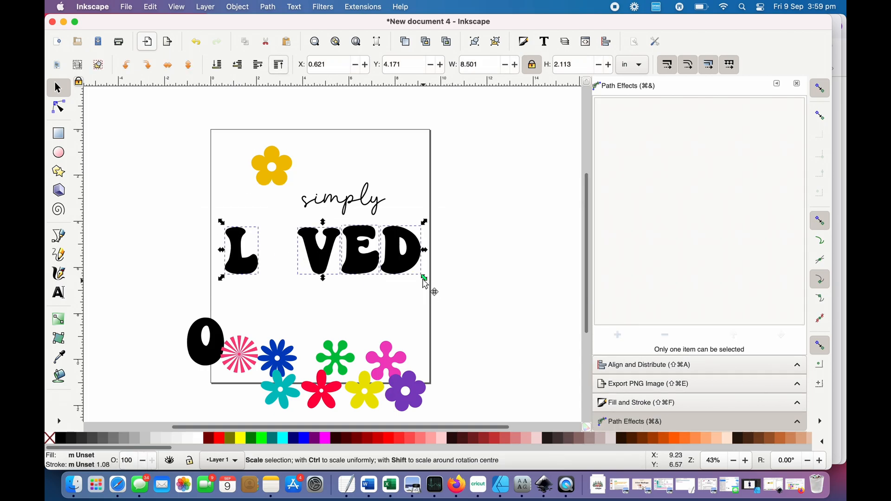
pyautogui.moveTo(423, 279); pyautogui.dragTo(411, 275)
pyautogui.click(412, 310)
# - Place the orange flower in the gap between L and V at about X 1.92, Y 4.32 in as the O
pyautogui.moveTo(268, 166); pyautogui.dragTo(277, 256)
pyautogui.press('Up')
pyautogui.press('Up')
pyautogui.press('Up')
pyautogui.press('Up')
pyautogui.press('Up')
pyautogui.press('Up')
pyautogui.press('Up')
pyautogui.press('Up')
pyautogui.press('Up')
pyautogui.press('Up')
pyautogui.press('Up')
pyautogui.press('Up')
pyautogui.press('Right')
pyautogui.press('Right')
pyautogui.press('Right')
pyautogui.press('Right')
pyautogui.press('Up')
pyautogui.press('Up')
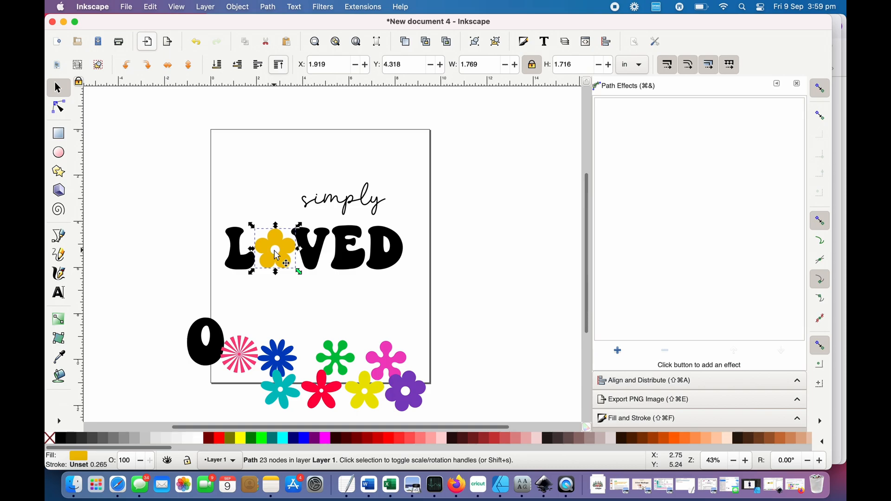
pyautogui.click(438, 275)
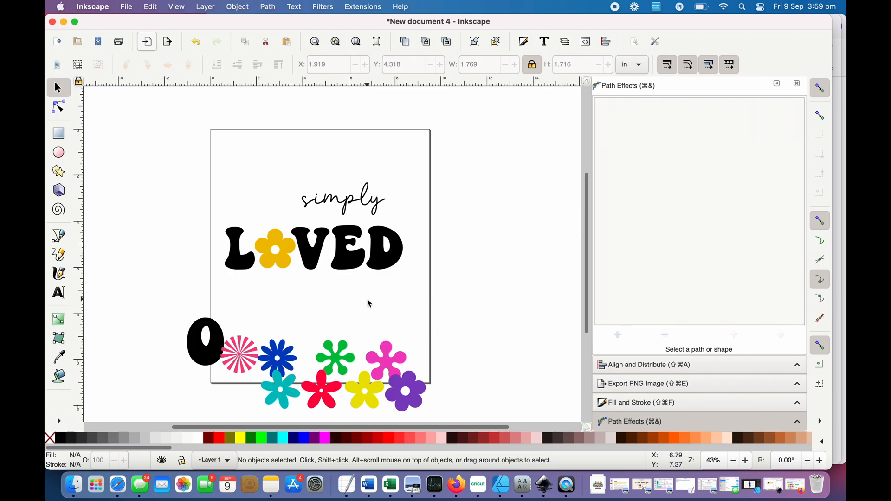
pyautogui.moveTo(437, 276); pyautogui.dragTo(193, 216)
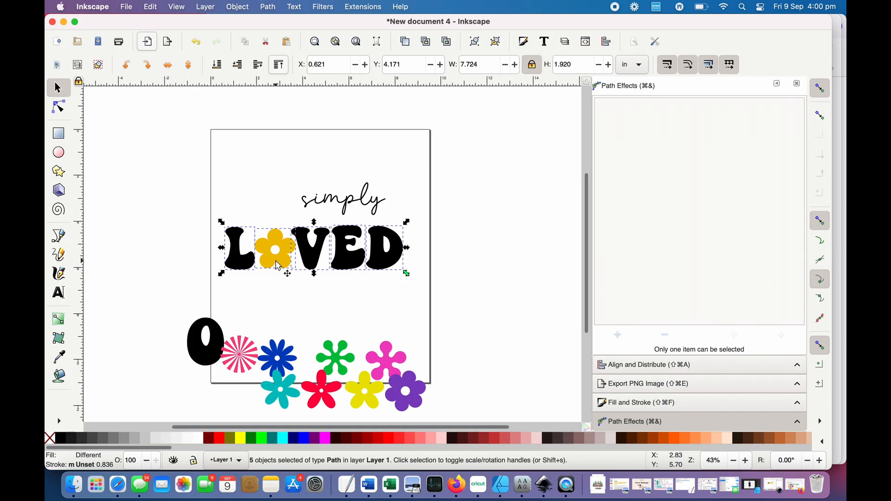
pyautogui.click(401, 302)
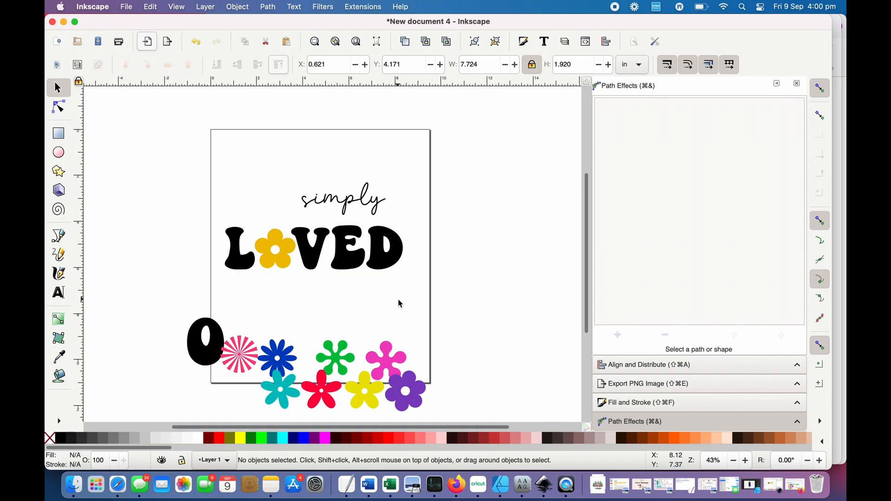
# - Move the word simply down and to the right so it overlaps the tops of E and D
pyautogui.click(367, 196)
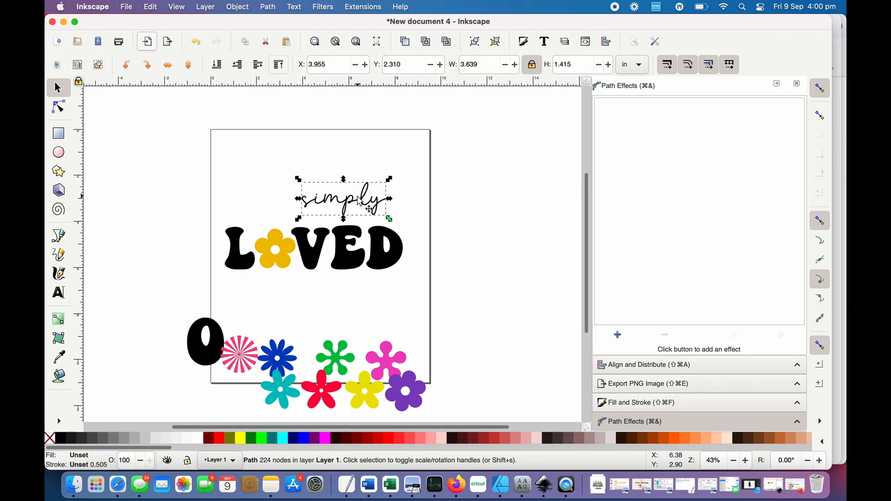
pyautogui.moveTo(366, 197); pyautogui.dragTo(388, 210)
pyautogui.click(357, 189)
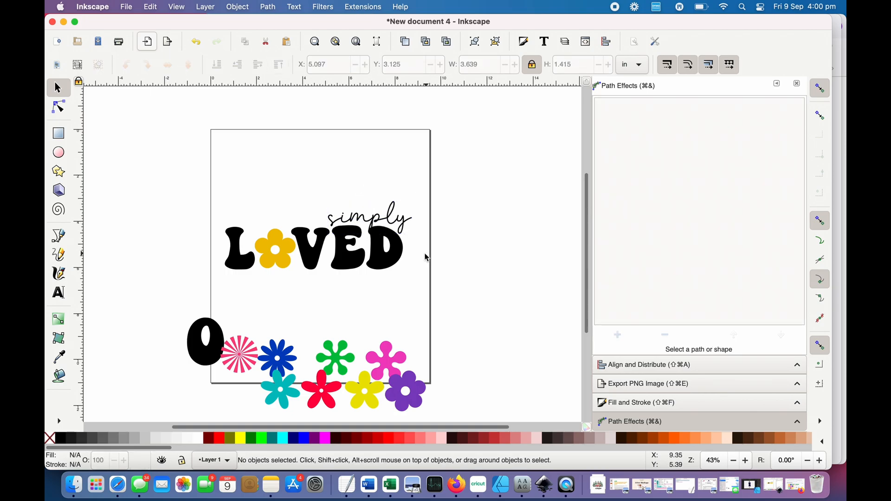
# - Nudge the word simply up and left to about X 4.91, Y 2.98 in above VED, and deselect it
pyautogui.click(398, 221)
pyautogui.press('Up')
pyautogui.press('Up')
pyautogui.press('Up')
pyautogui.press('Up')
pyautogui.press('Left')
pyautogui.press('Left')
pyautogui.press('Left')
pyautogui.press('Left')
pyautogui.press('Left')
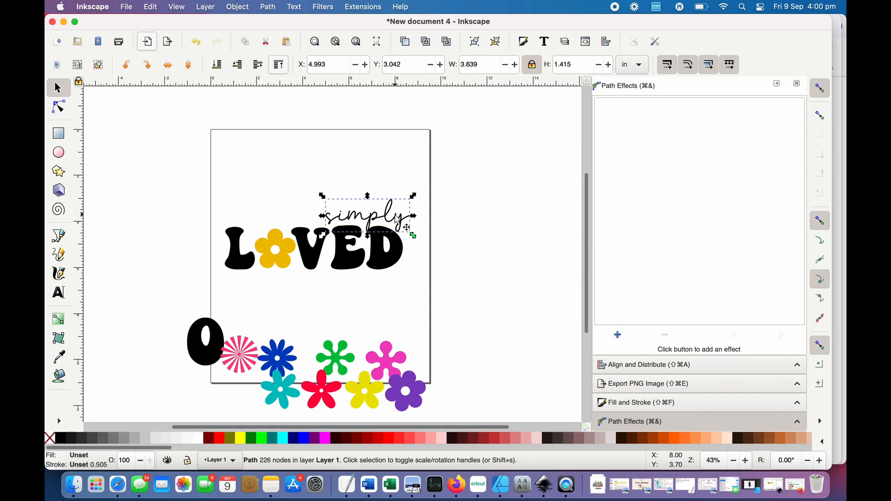
pyautogui.press('Left')
pyautogui.press('Left')
pyautogui.press('Left')
pyautogui.press('Left')
pyautogui.press('Up')
pyautogui.press('Up')
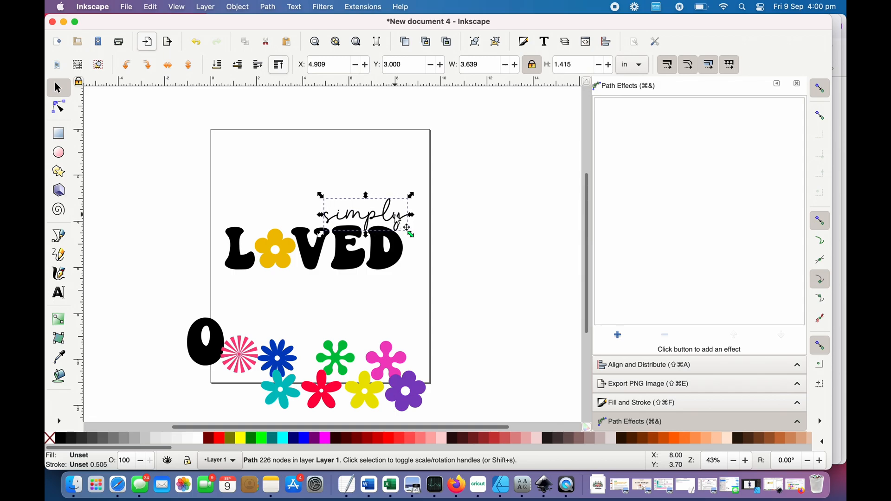
pyautogui.press('Up')
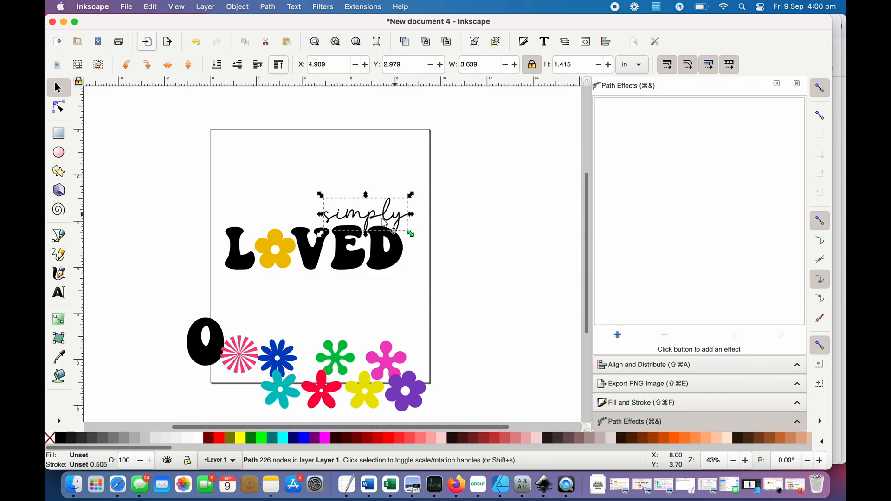
pyautogui.click(470, 291)
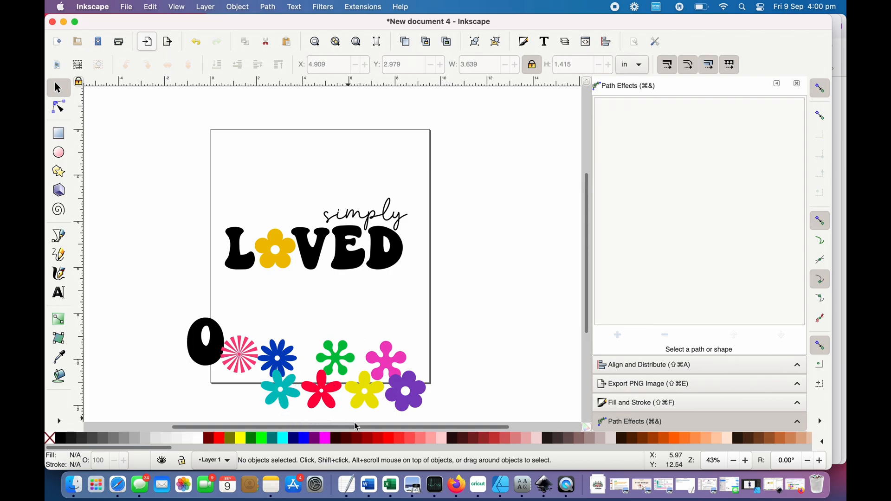
# - Scale the purple flower down to about 0.78 in and place it at the upper end of the y in simply
pyautogui.click(403, 397)
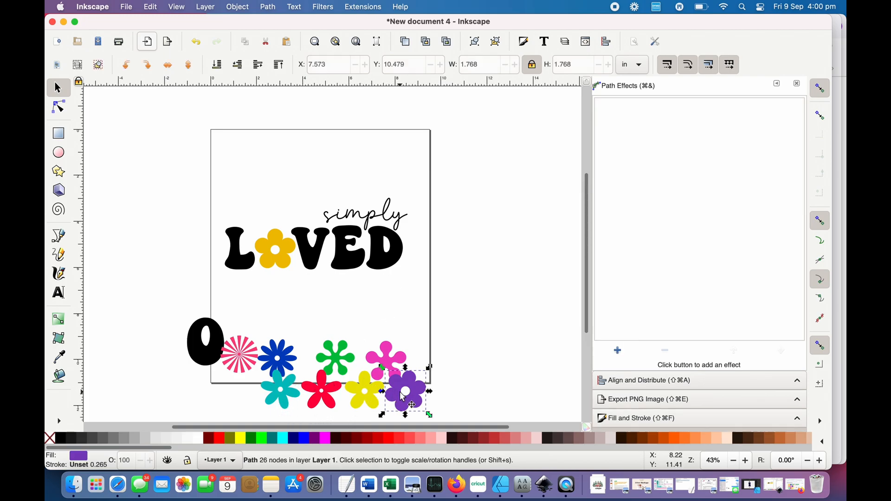
pyautogui.moveTo(402, 397); pyautogui.dragTo(399, 304)
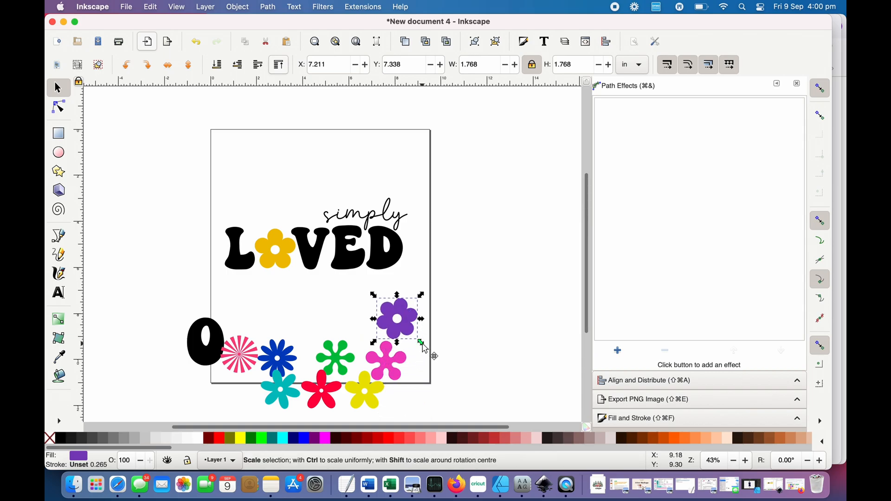
pyautogui.moveTo(420, 345); pyautogui.dragTo(414, 199)
pyautogui.click(417, 238)
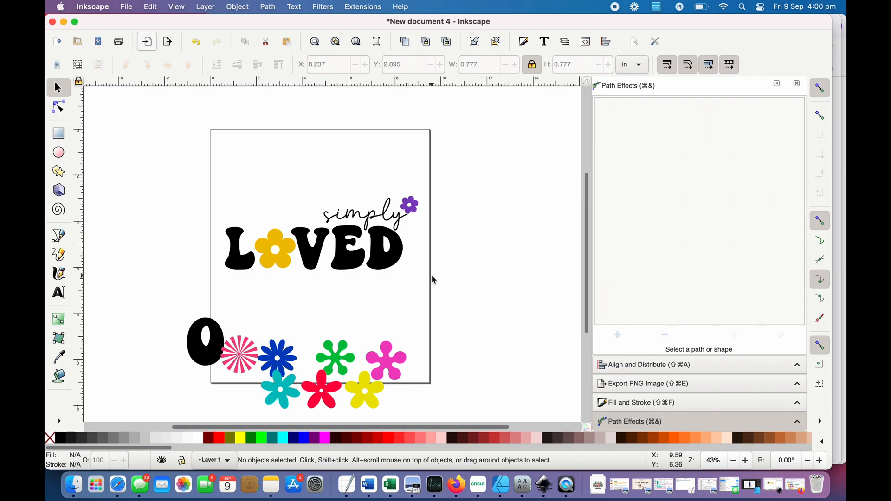
# - Copy the RGBA fill code of the orange flower in LOVED
pyautogui.click(288, 266)
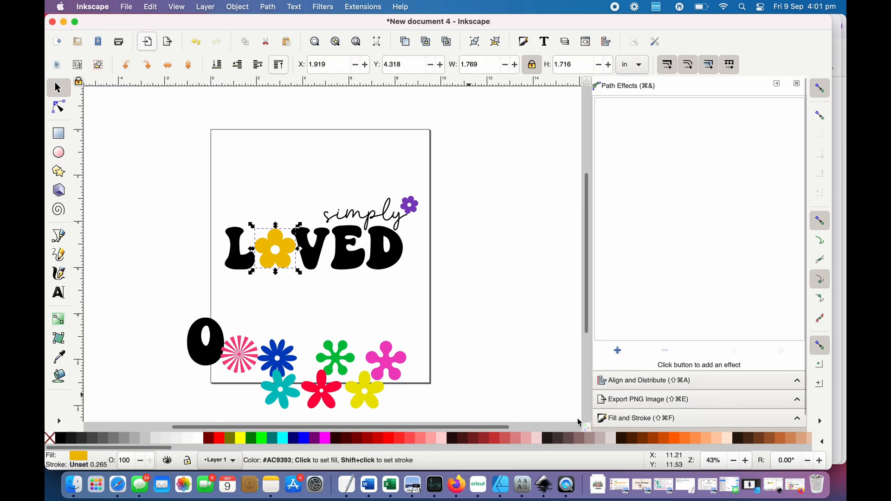
pyautogui.click(640, 417)
pyautogui.doubleClick(786, 288)
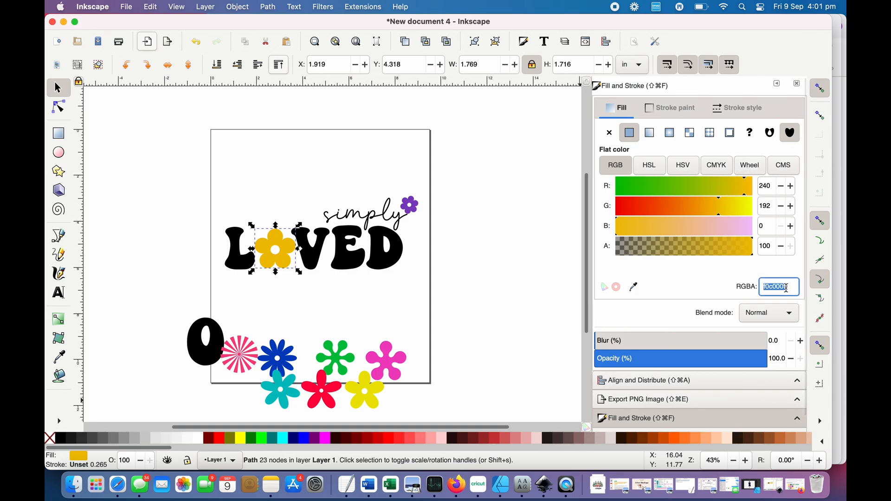
pyautogui.click(417, 267)
pyautogui.moveTo(416, 269); pyautogui.dragTo(201, 218)
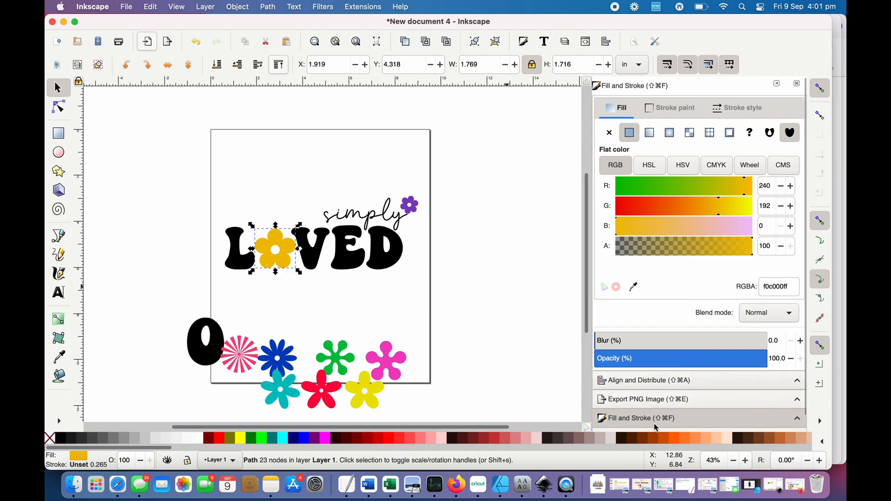
pyautogui.doubleClick(791, 285)
pyautogui.press('super+c')
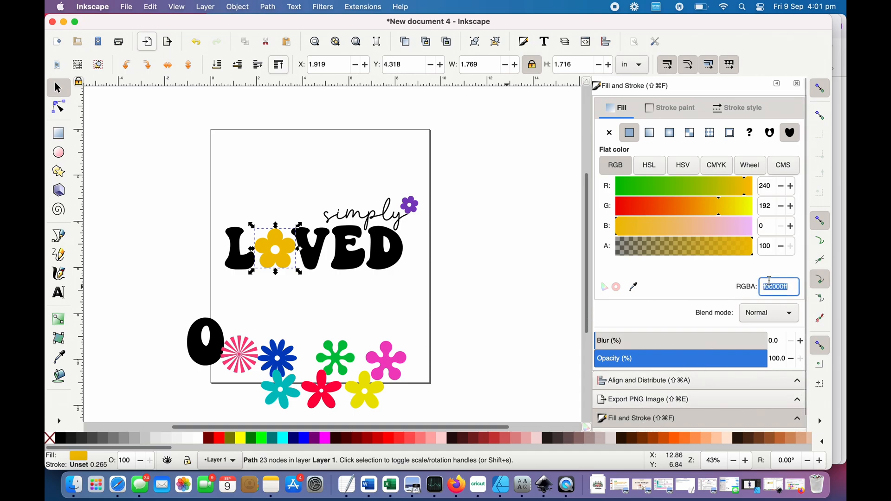
# - Select all of LOVED including its flower and set a flat fill with the copied RGBA code f0c000ff
pyautogui.click(308, 144)
pyautogui.moveTo(437, 287); pyautogui.dragTo(177, 201)
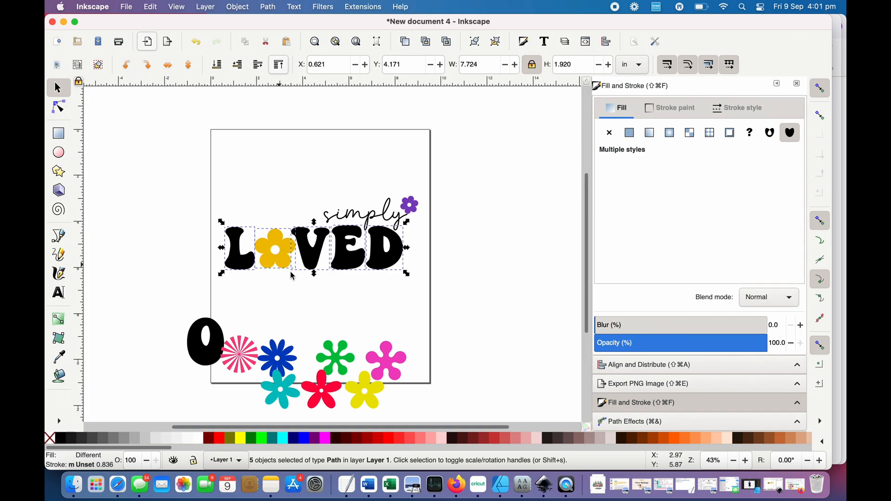
pyautogui.click(394, 439)
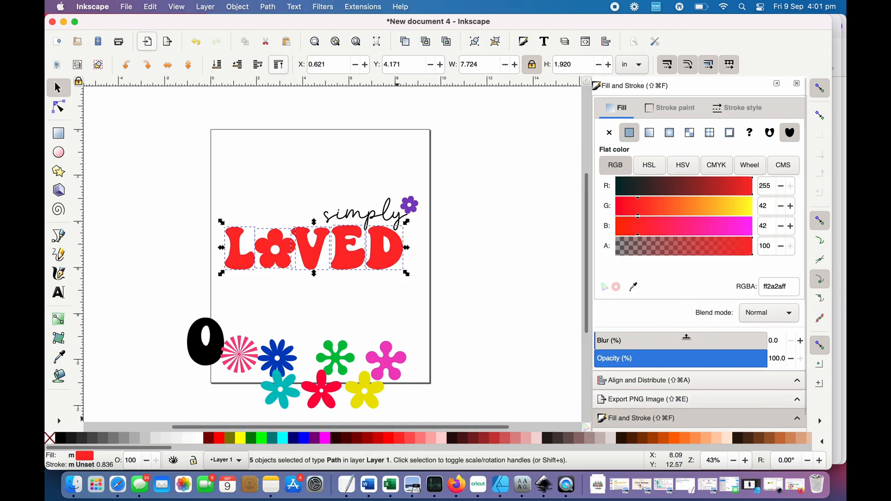
pyautogui.doubleClick(792, 284)
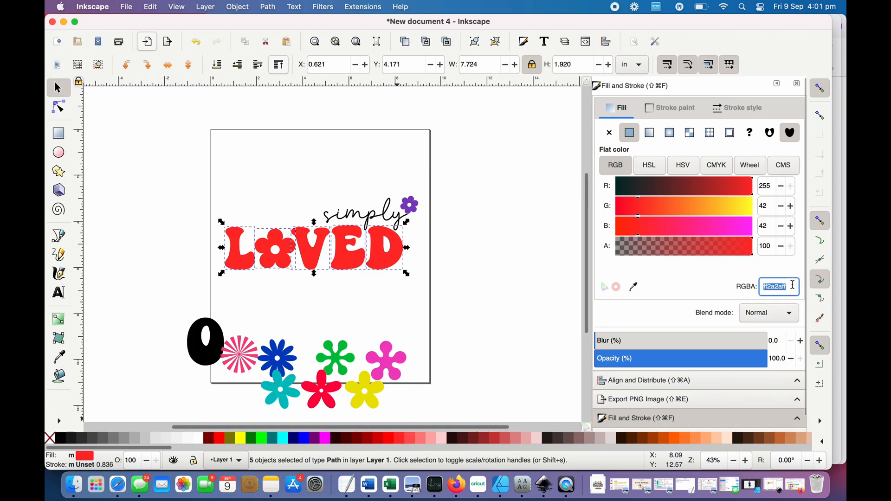
pyautogui.press('super+v')
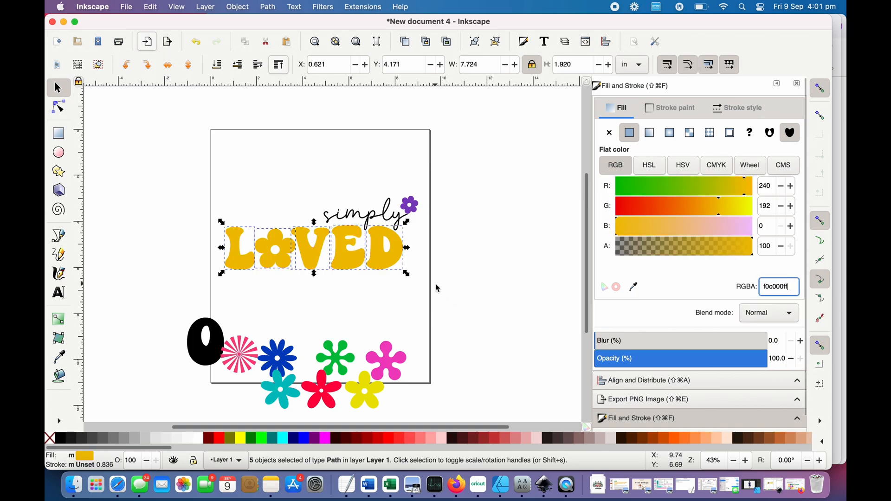
# - Recolour the flower that forms the O in LOVED with a flat black fill and deselect it
pyautogui.click(419, 299)
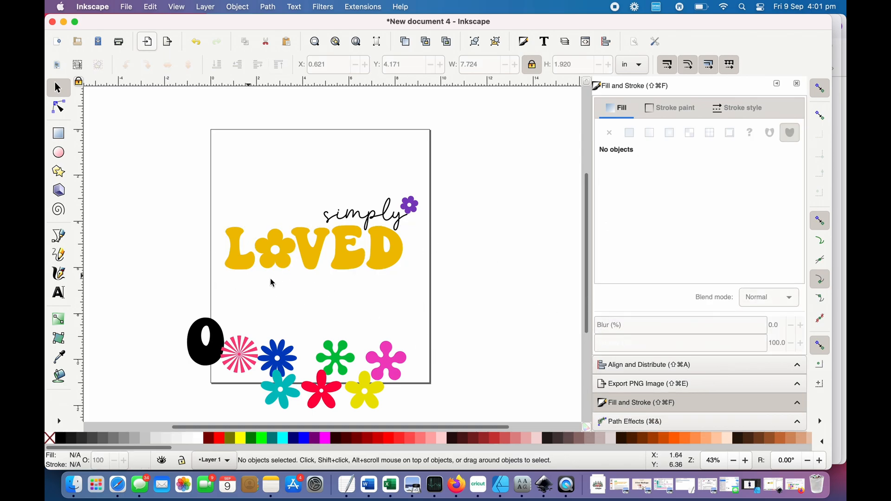
pyautogui.click(274, 254)
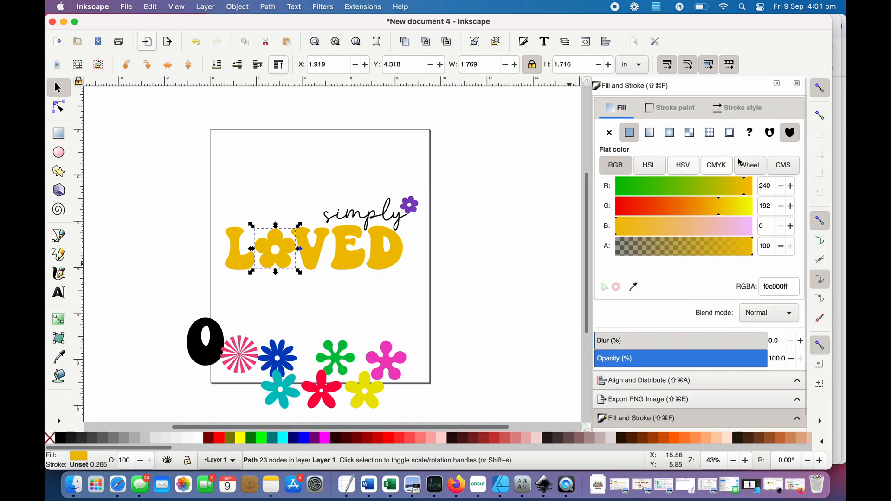
pyautogui.doubleClick(794, 284)
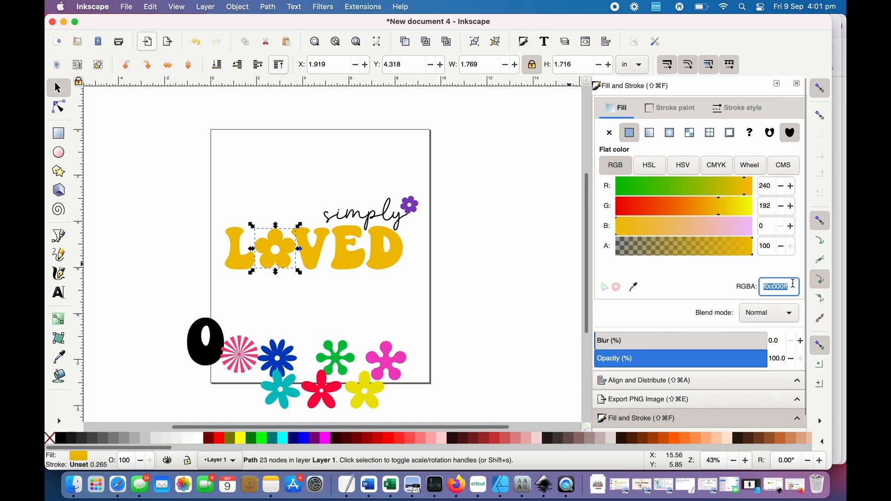
pyautogui.click(340, 439)
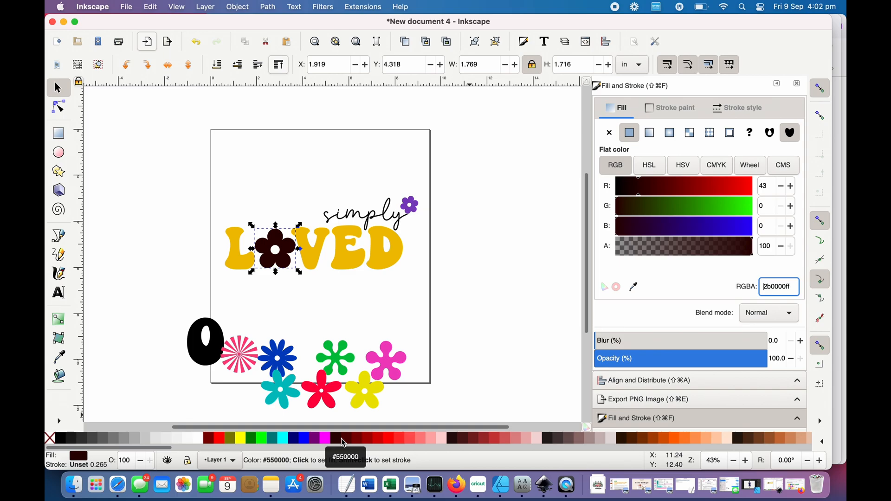
pyautogui.click(425, 278)
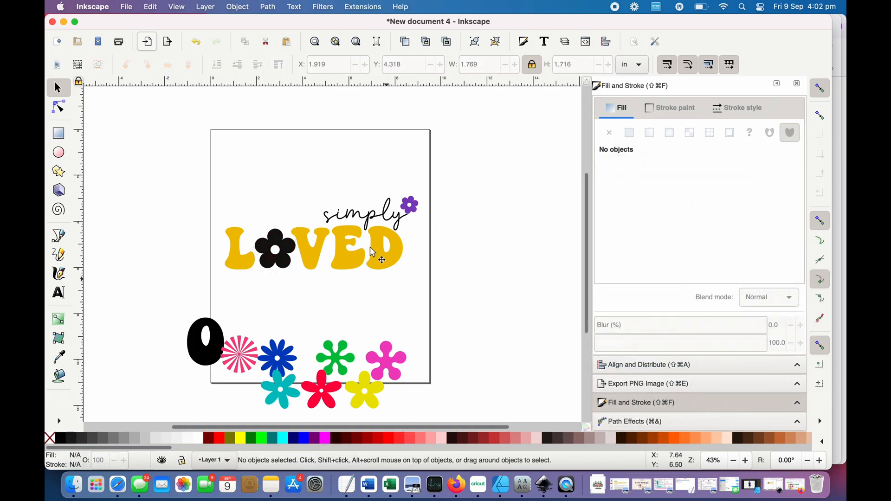
# - Set the fill of the small flower above simply to the copied RGBA code f0c000ff and deselect it
pyautogui.click(423, 207)
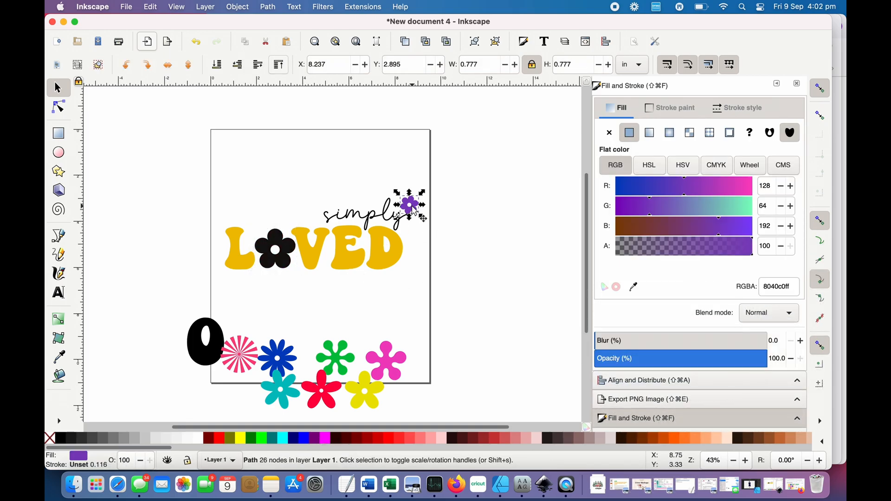
pyautogui.doubleClick(783, 287)
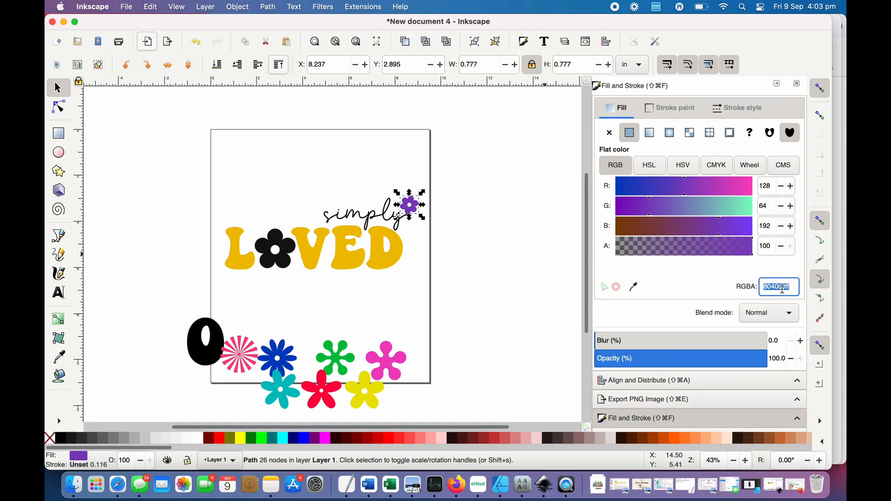
pyautogui.press('super+v')
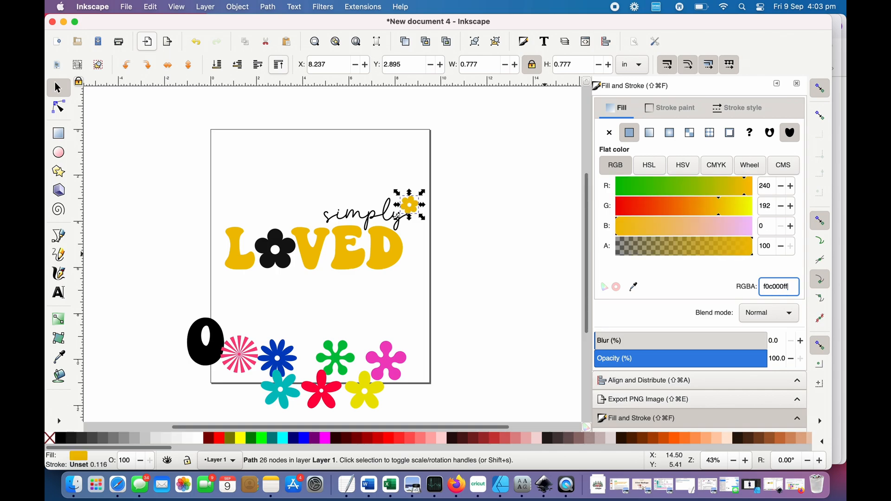
pyautogui.click(455, 285)
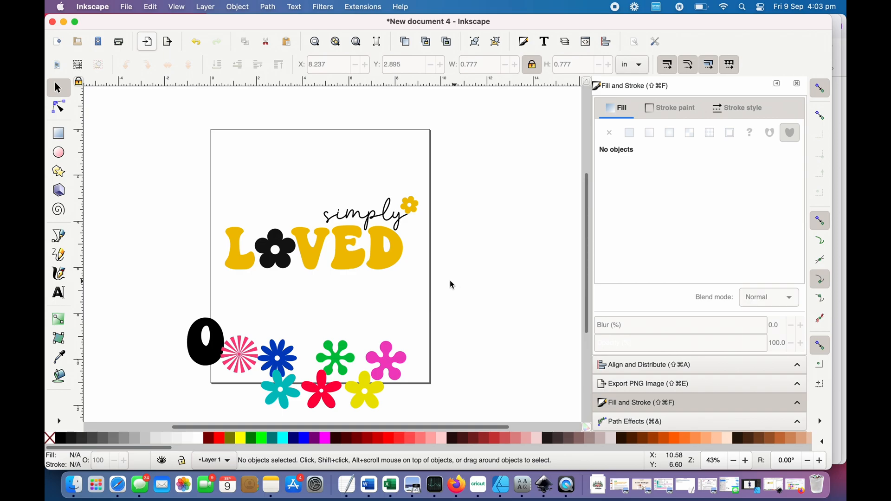
# - Try several red and pink palette colours on the small flower, settling on the dusty pink de8787ff
pyautogui.click(412, 210)
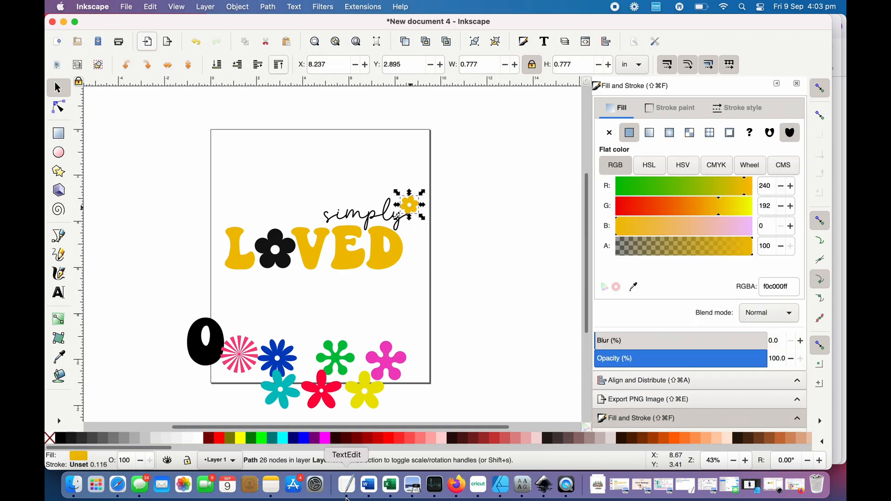
pyautogui.click(415, 442)
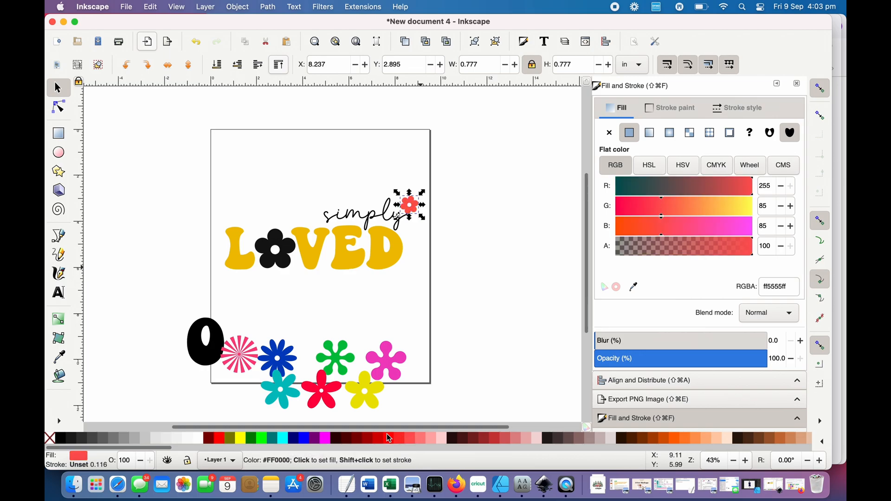
pyautogui.click(394, 439)
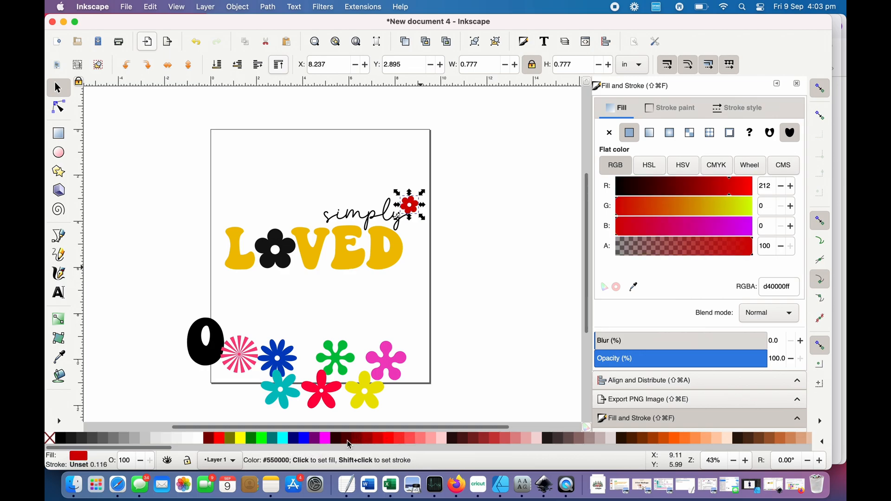
pyautogui.click(350, 444)
pyautogui.click(535, 443)
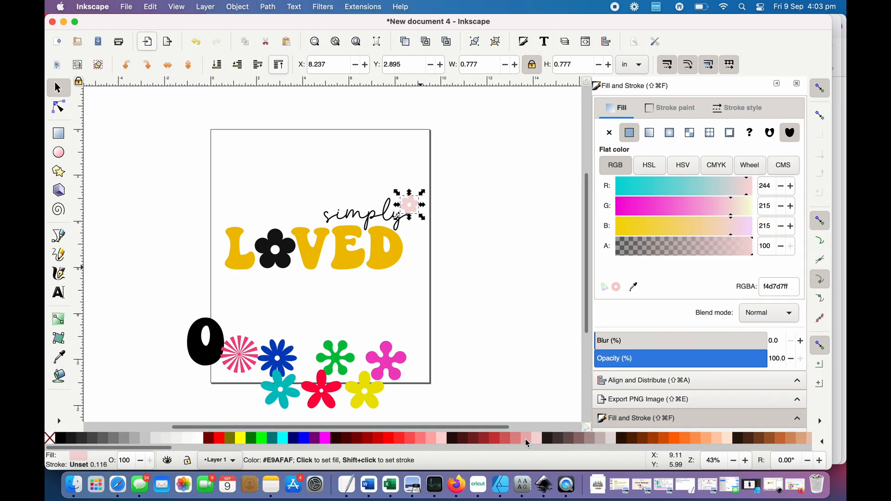
pyautogui.click(523, 439)
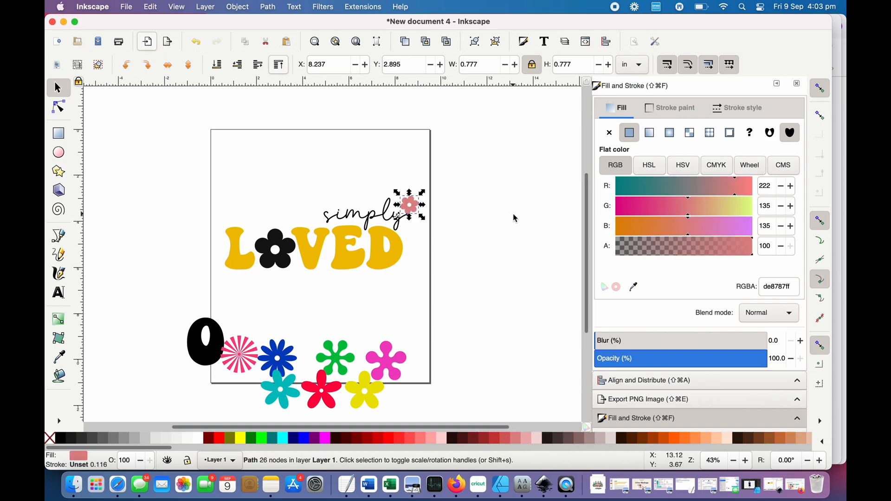
pyautogui.click(516, 218)
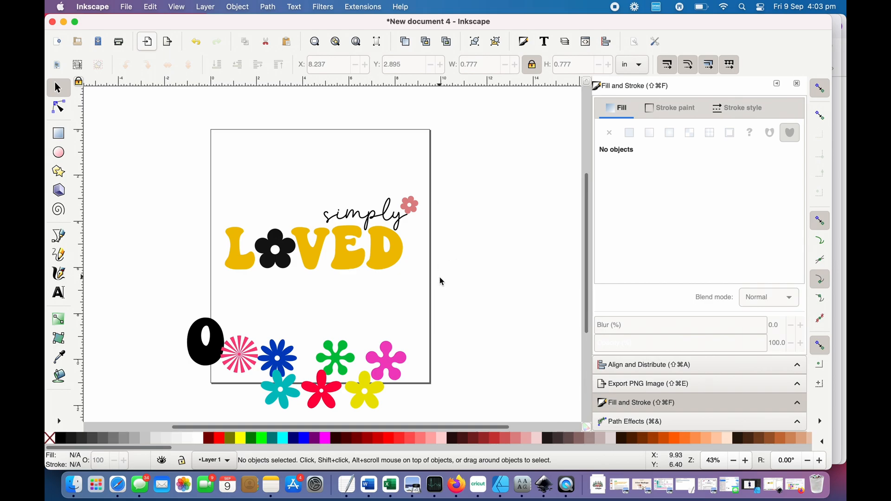
# - Select the yellow letters L, V, E and D without the black flower and union them into one path
pyautogui.moveTo(437, 278)
pyautogui.mouseDown()
pyautogui.moveTo(394, 274)
pyautogui.moveTo(292, 224)
pyautogui.mouseUp()
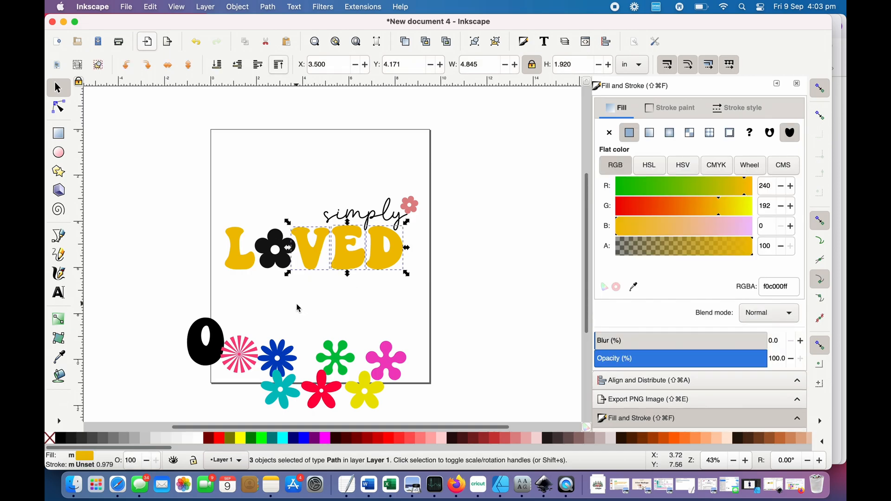
pyautogui.keyDown('shift'); pyautogui.click(236, 264); pyautogui.keyUp('shift')
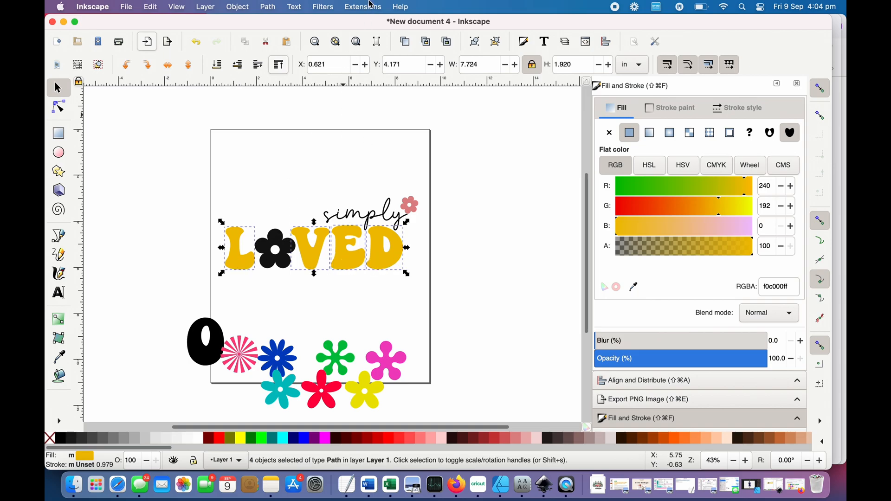
pyautogui.click(269, 6)
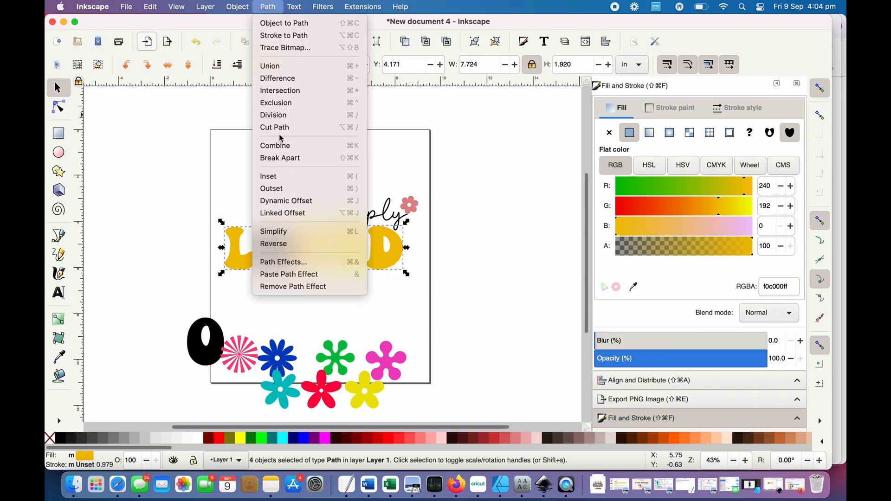
pyautogui.click(284, 66)
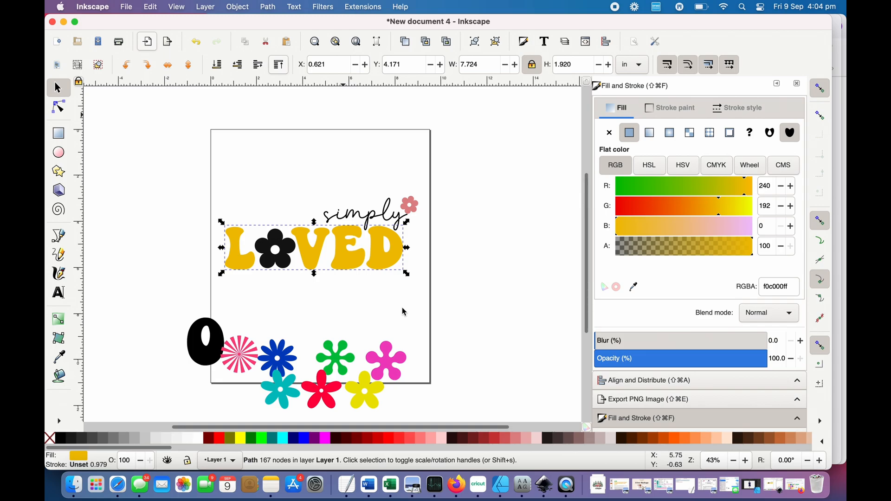
pyautogui.click(483, 267)
# - Union the black flower with the word simply into one path, and check each colour's path by selecting it
pyautogui.click(283, 260)
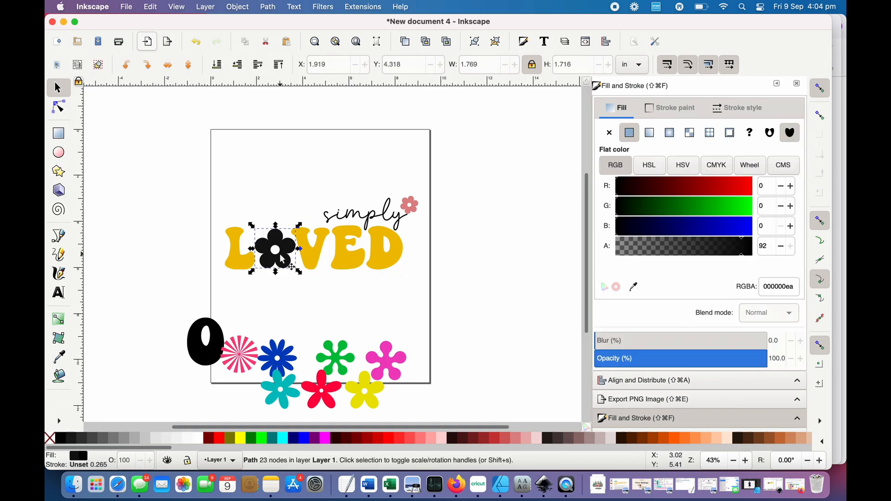
pyautogui.keyDown('shift'); pyautogui.click(340, 222); pyautogui.keyUp('shift')
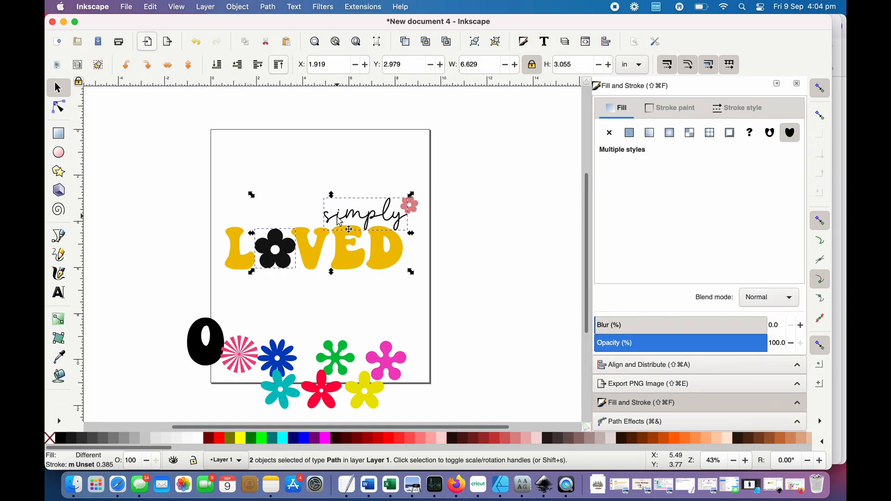
pyautogui.click(268, 6)
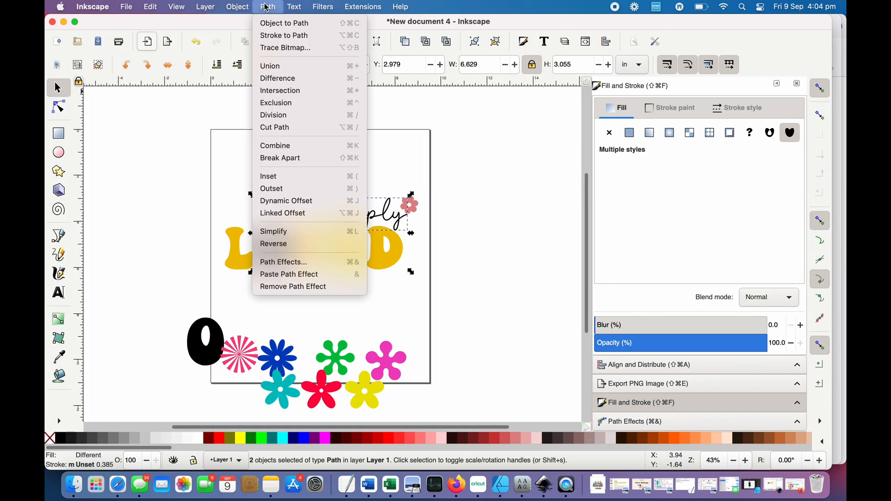
pyautogui.click(273, 66)
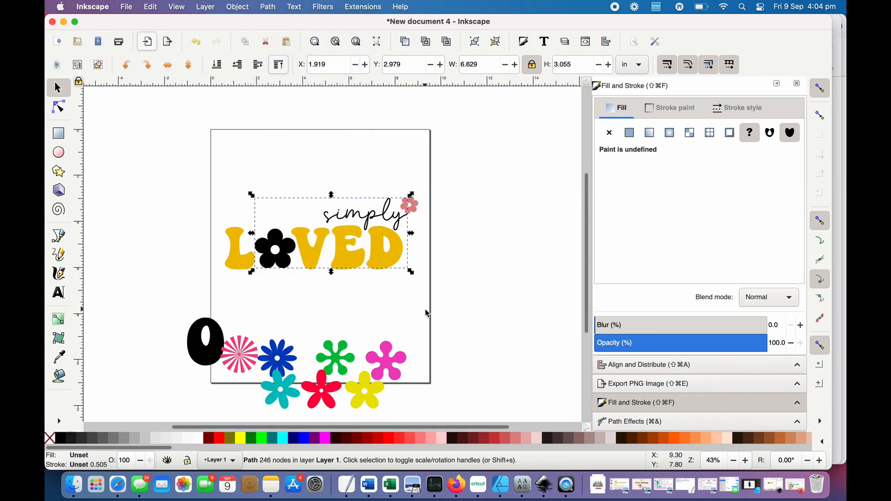
pyautogui.click(427, 314)
pyautogui.click(275, 253)
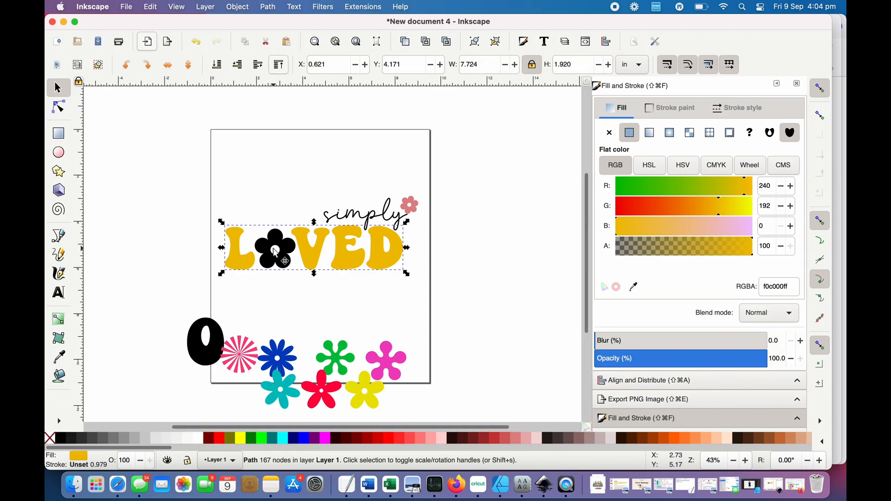
pyautogui.click(275, 253)
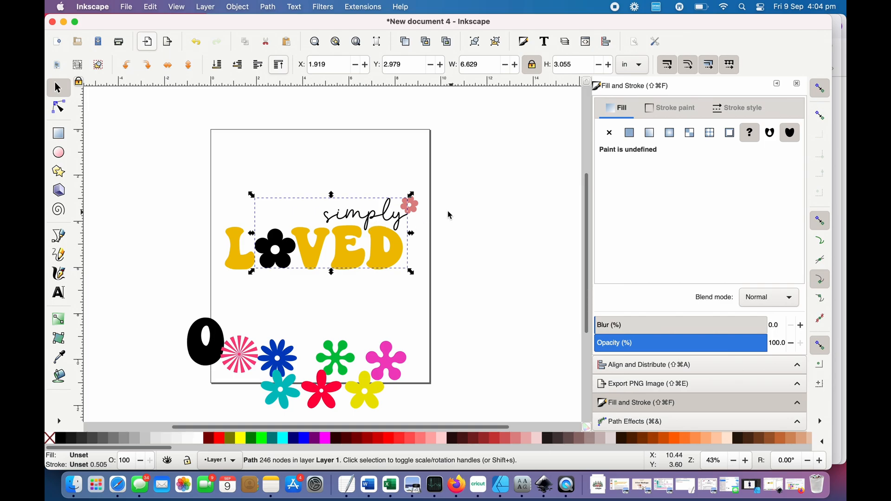
pyautogui.click(410, 203)
# - Delete the spare black O and all the unused coloured flowers below the design
pyautogui.click(459, 245)
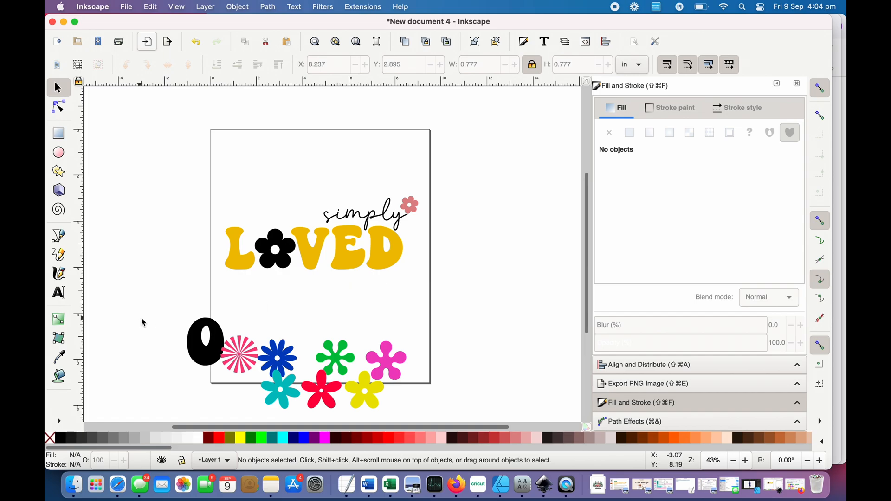
pyautogui.moveTo(146, 315); pyautogui.dragTo(423, 425)
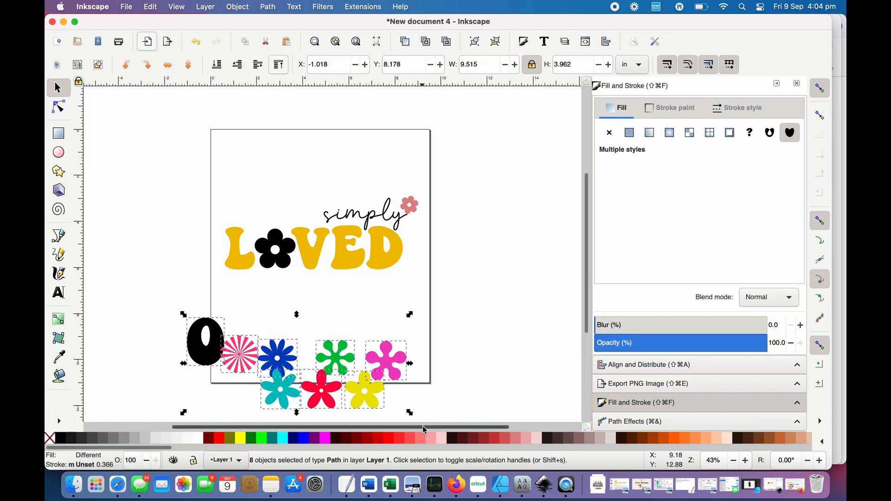
pyautogui.press('Delete')
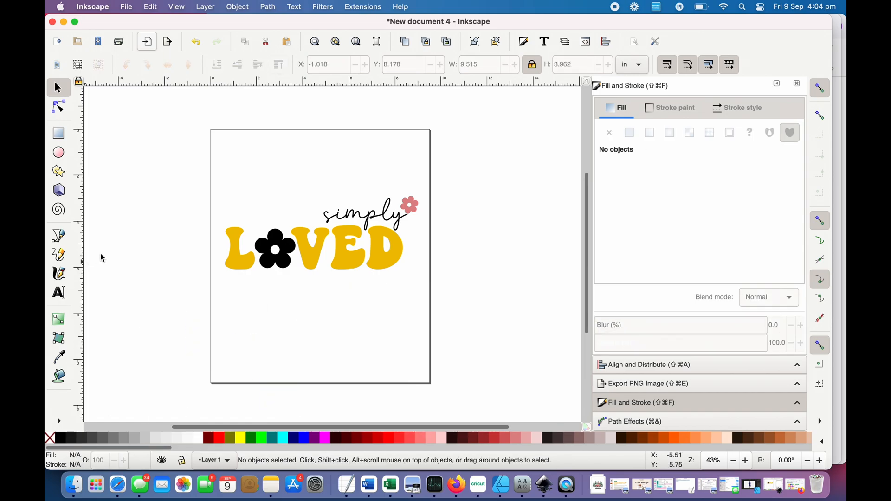
# - Group the LOVED letters, the black simply-and-flower path and the pink flower, and select the group to check it
pyautogui.moveTo(158, 158); pyautogui.dragTo(468, 380)
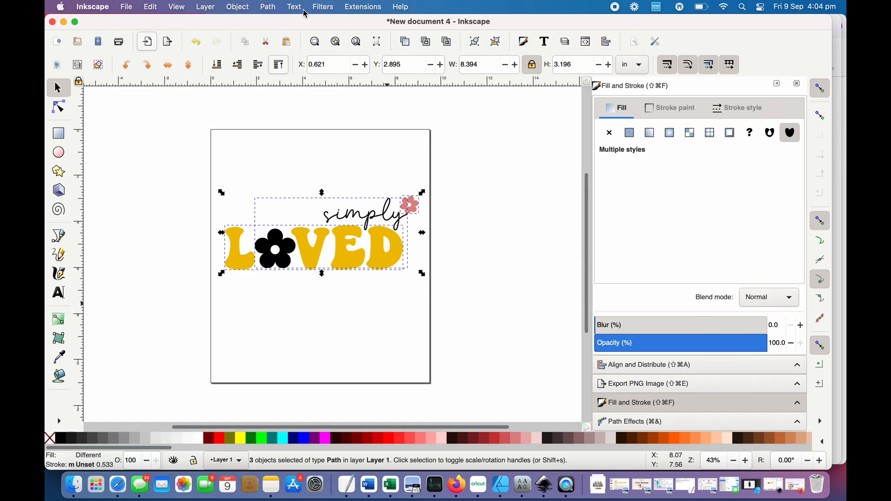
pyautogui.click(267, 6)
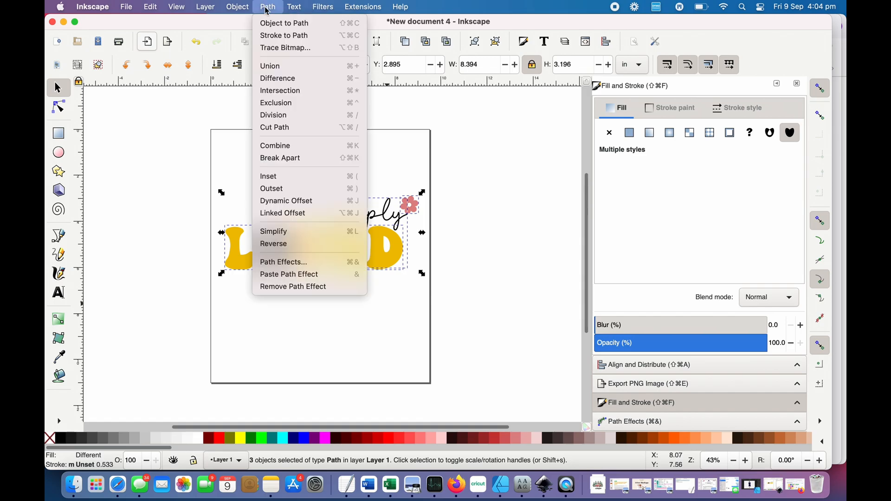
pyautogui.moveTo(241, 10)
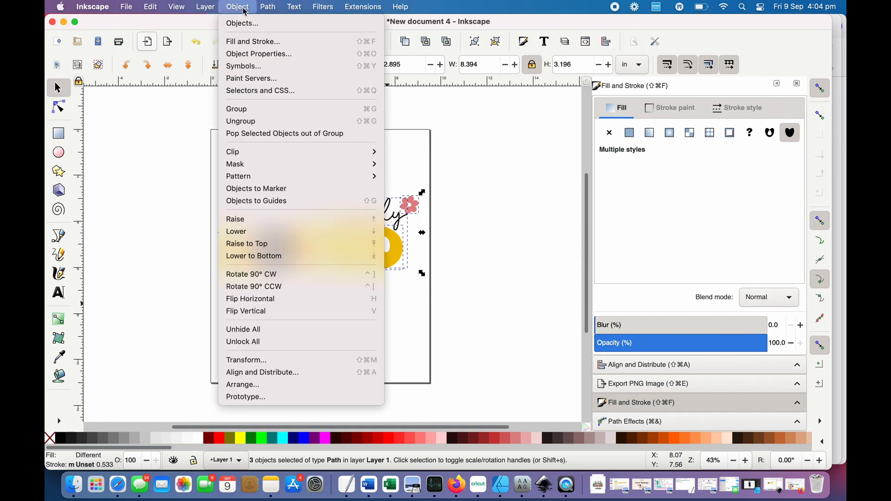
pyautogui.click(399, 249)
pyautogui.rightClick(399, 249)
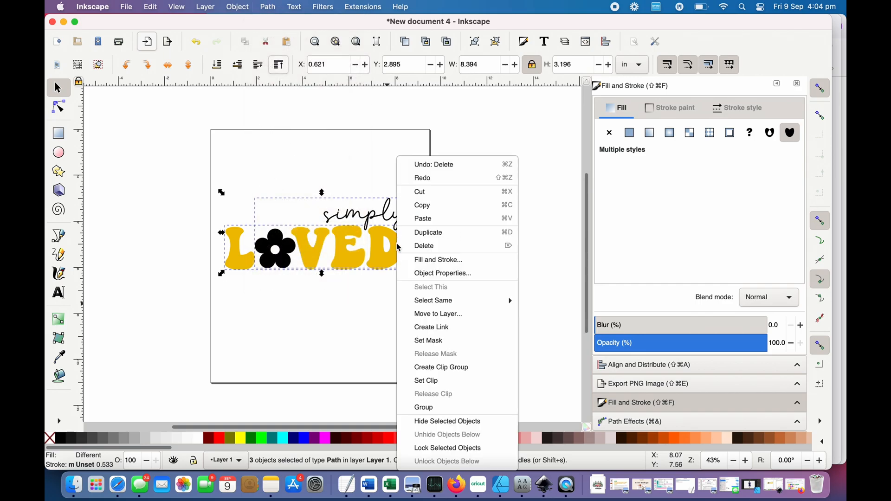
pyautogui.click(439, 412)
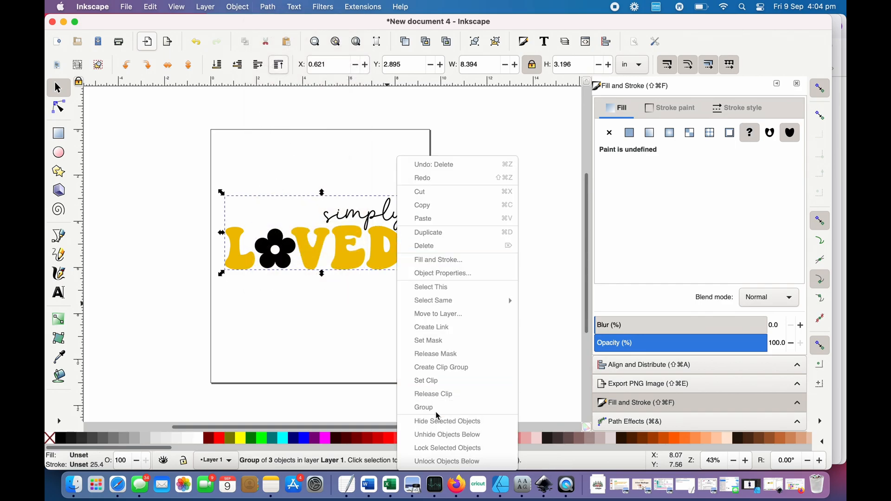
pyautogui.click(330, 333)
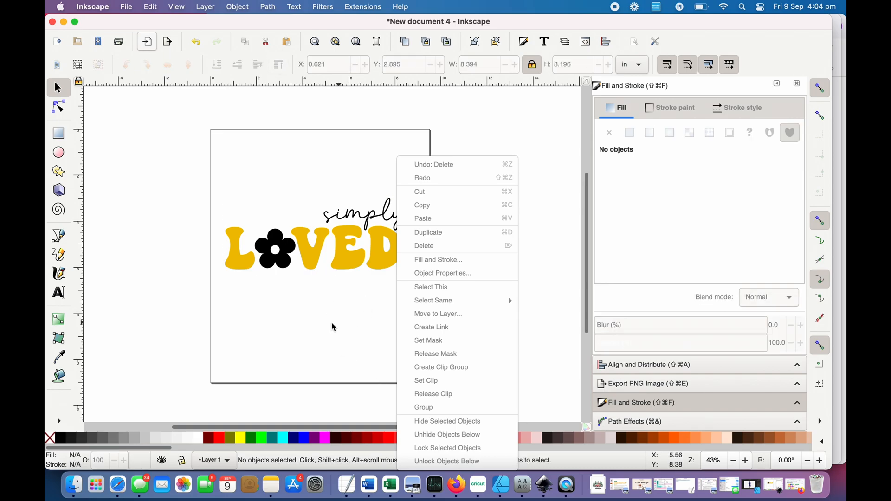
pyautogui.click(353, 216)
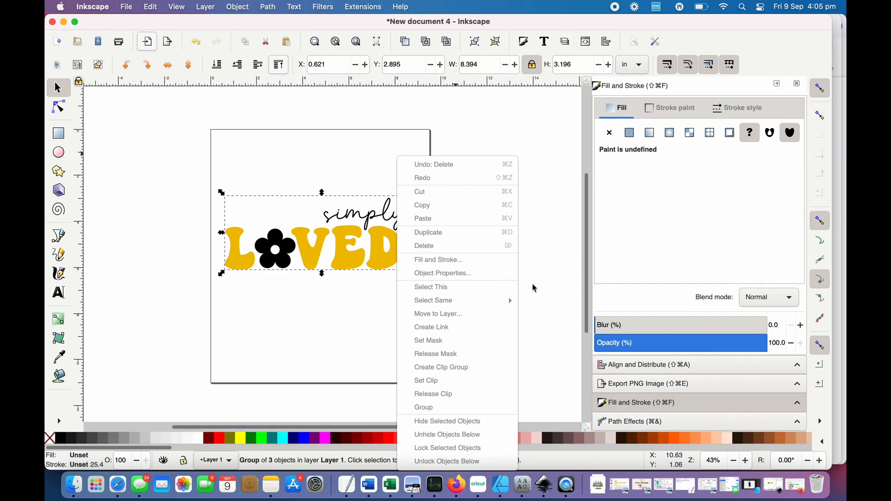
# - Move the grouped design up to the upper-left part of the page and deselect it
pyautogui.click(561, 272)
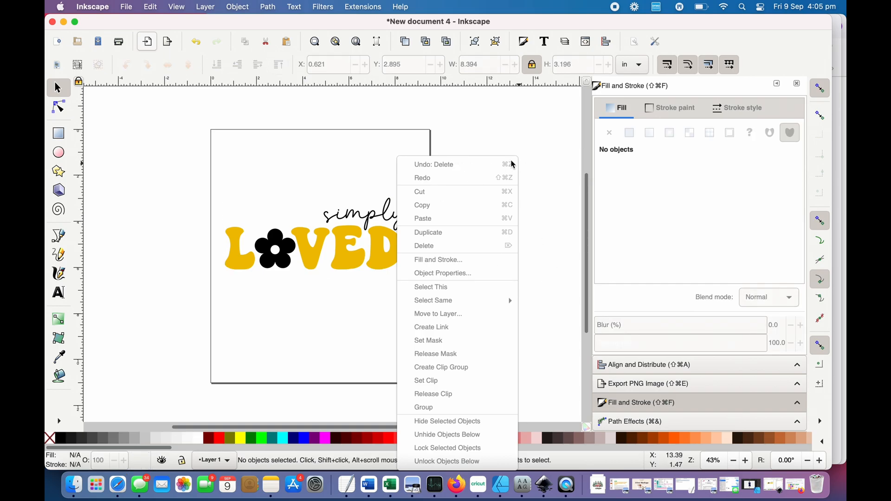
pyautogui.moveTo(281, 202); pyautogui.dragTo(252, 126)
pyautogui.click(330, 324)
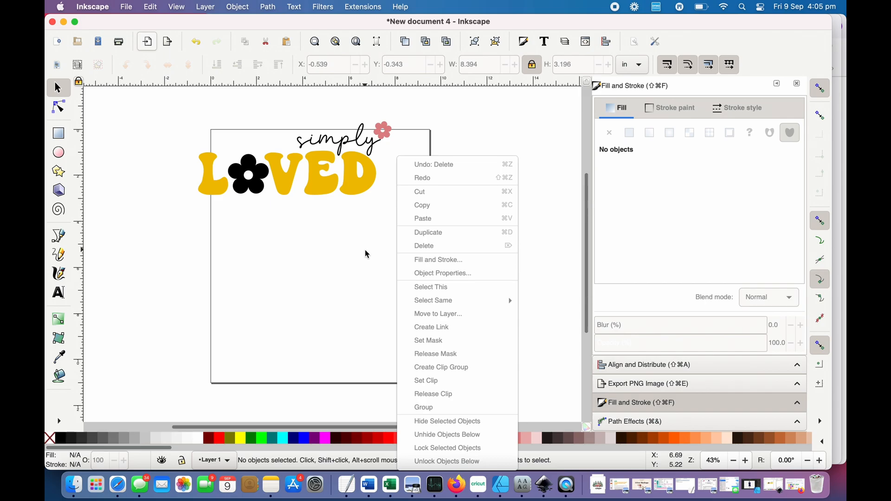
# - Save the design as a plain SVG named SimplyLoved in the Downloads folder
pyautogui.click(126, 5)
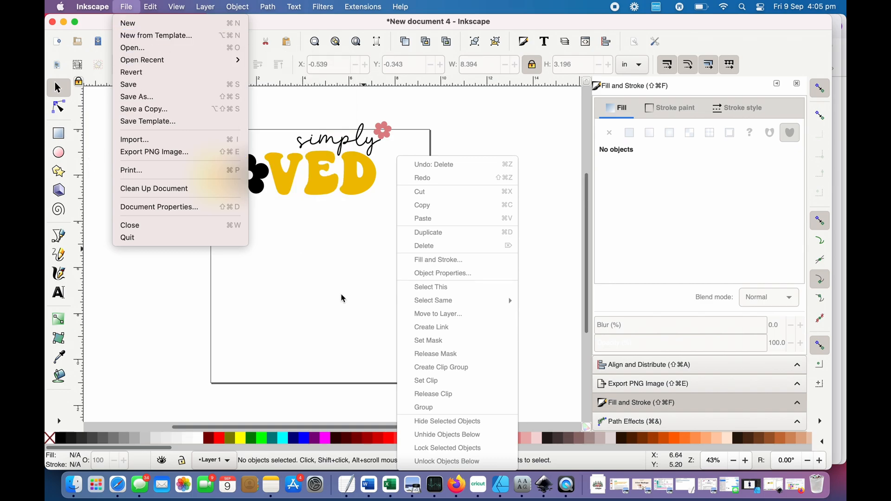
pyautogui.click(330, 240)
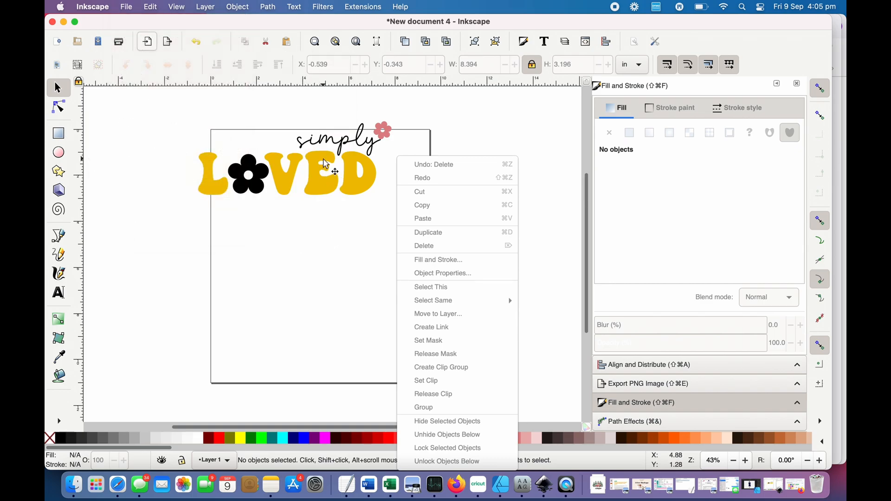
pyautogui.click(127, 7)
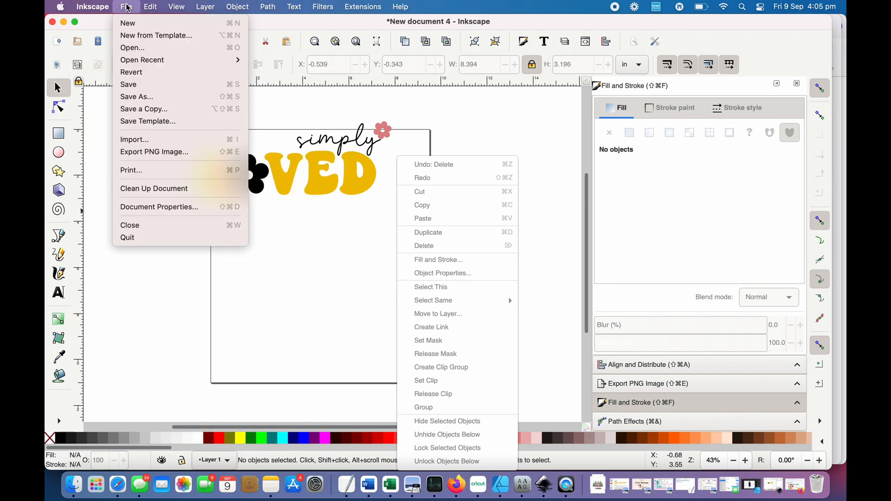
pyautogui.click(163, 100)
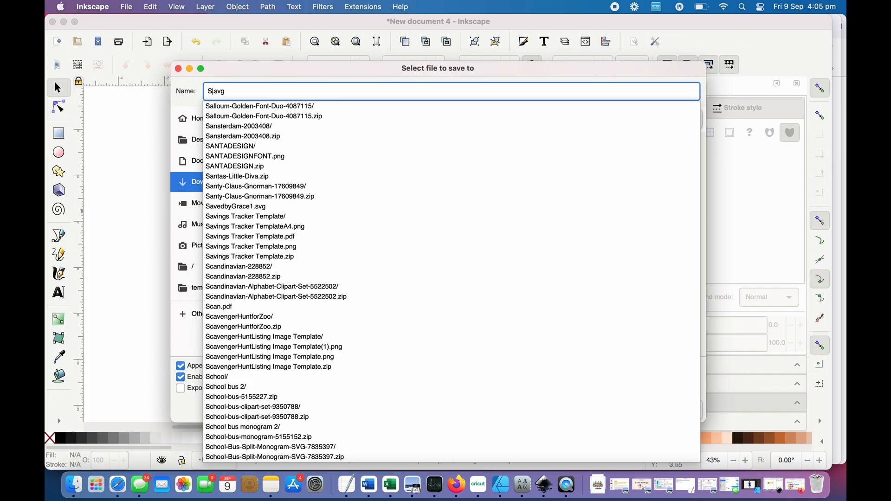
pyautogui.write('imply')
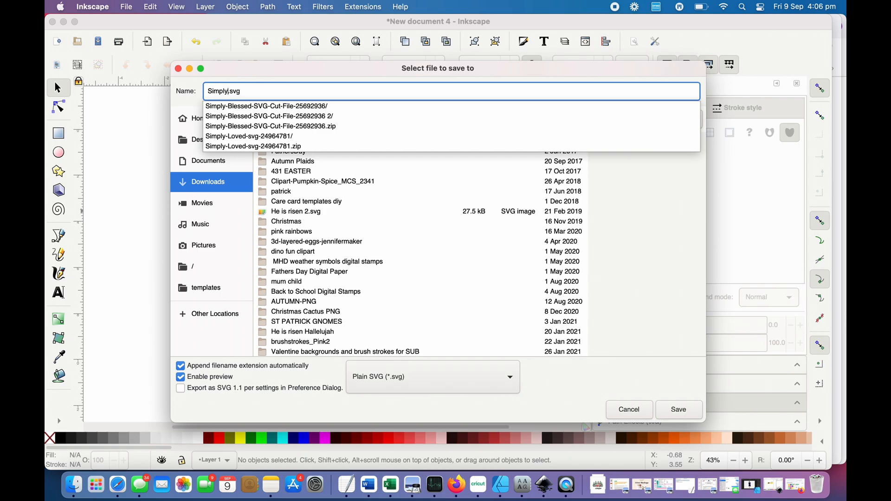
pyautogui.write('Loved')
pyautogui.click(677, 410)
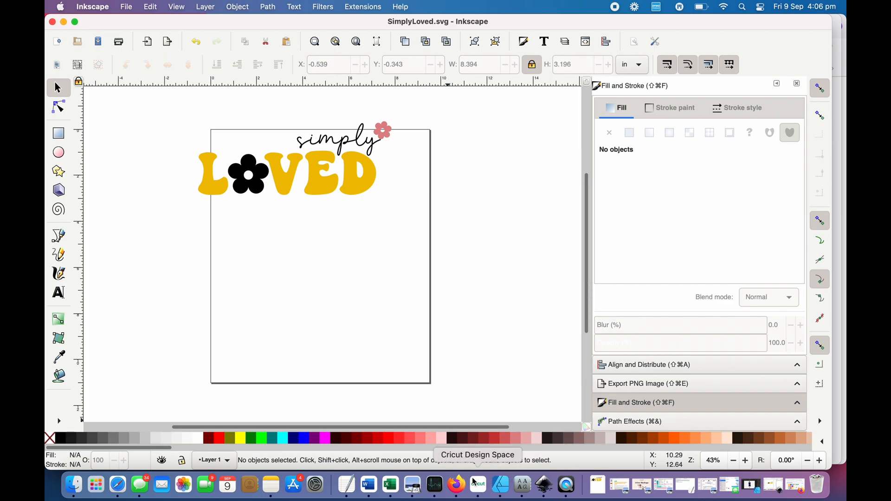
# - Switch to Cricut Design Space and start an image upload by browsing for a file
pyautogui.click(472, 493)
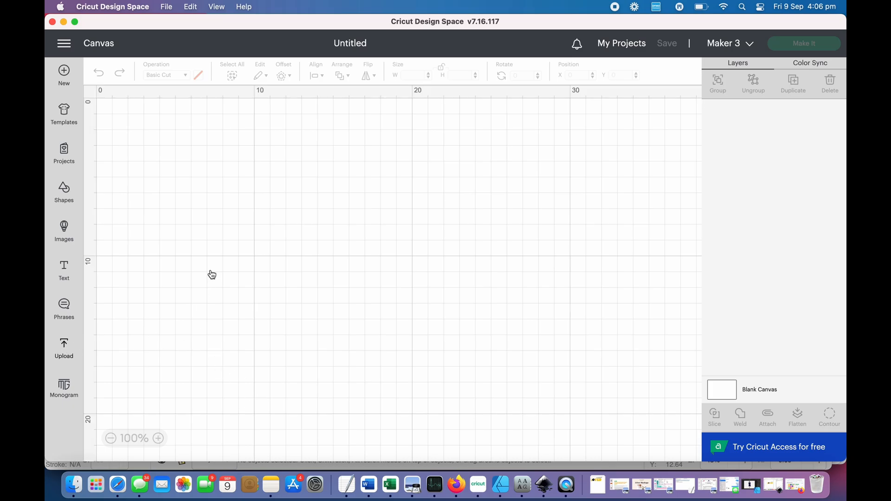
pyautogui.click(68, 353)
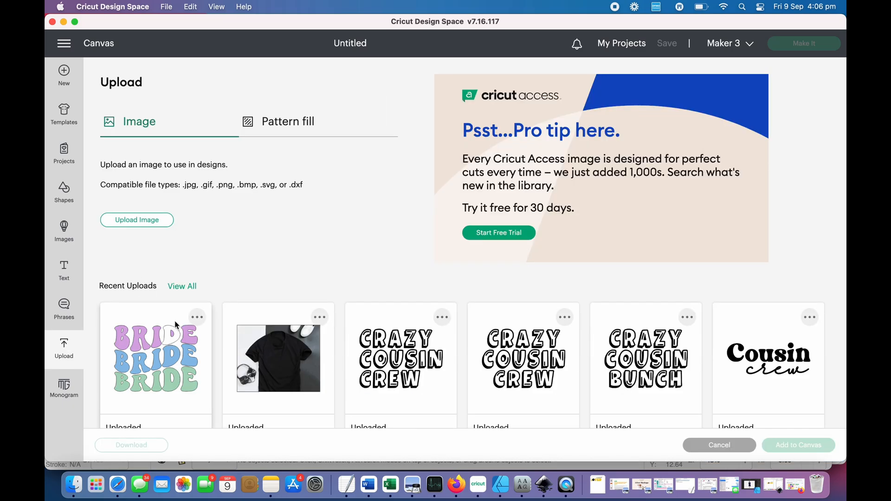
pyautogui.click(158, 221)
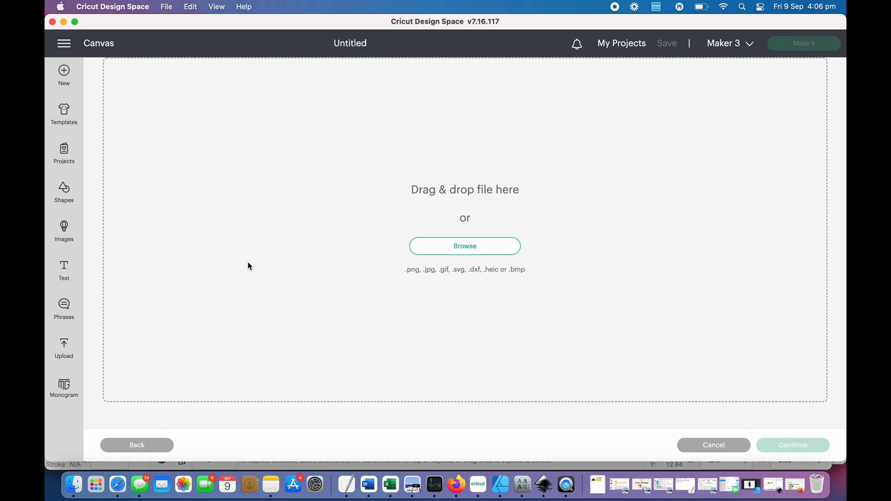
pyautogui.click(68, 353)
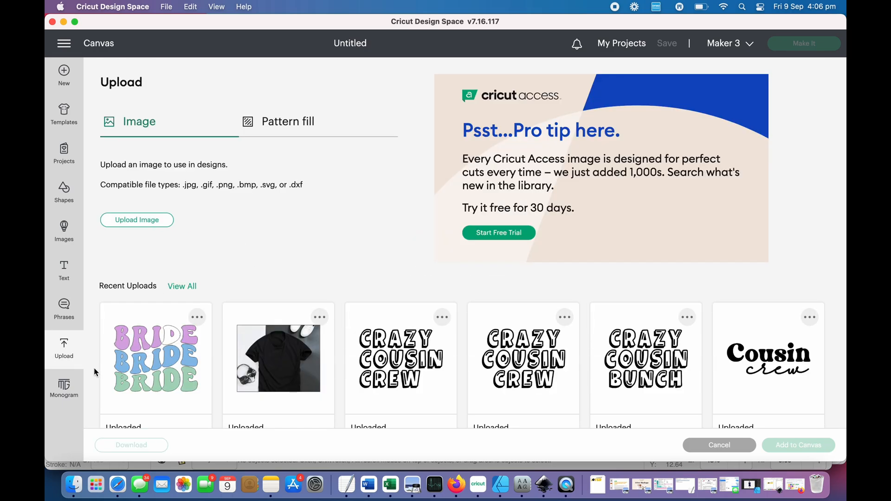
pyautogui.click(165, 222)
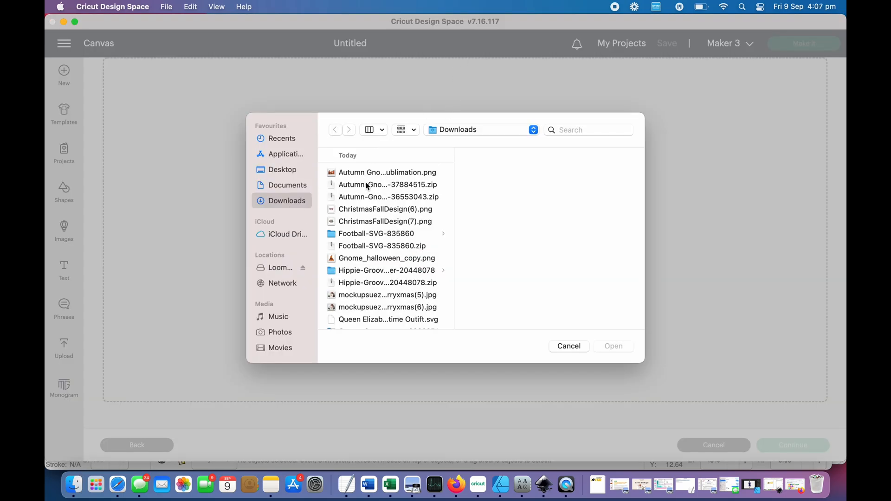
# - Search the files for simplyLo and open SimplyLoved.svg for upload
pyautogui.click(588, 132)
pyautogui.write('simpl')
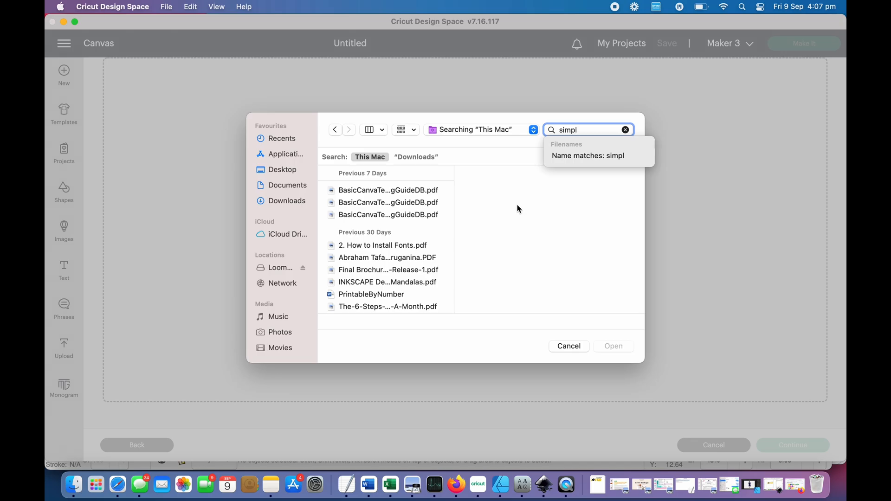
pyautogui.write('y')
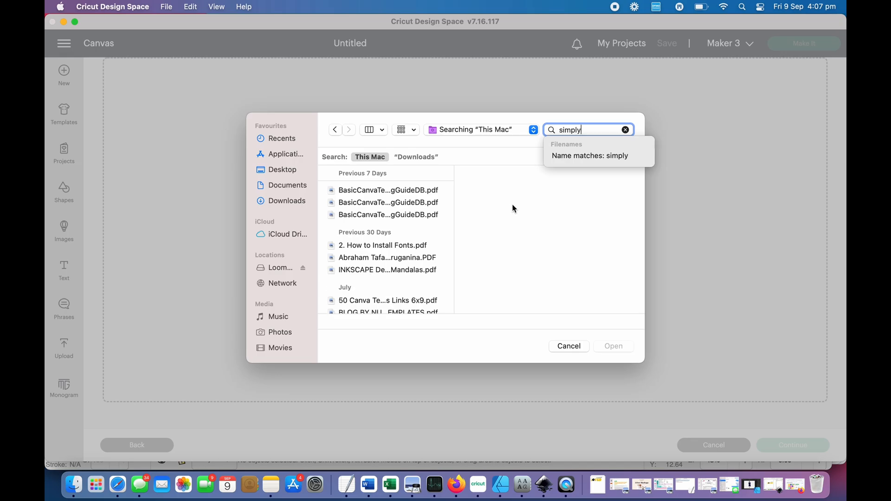
pyautogui.write('Lo')
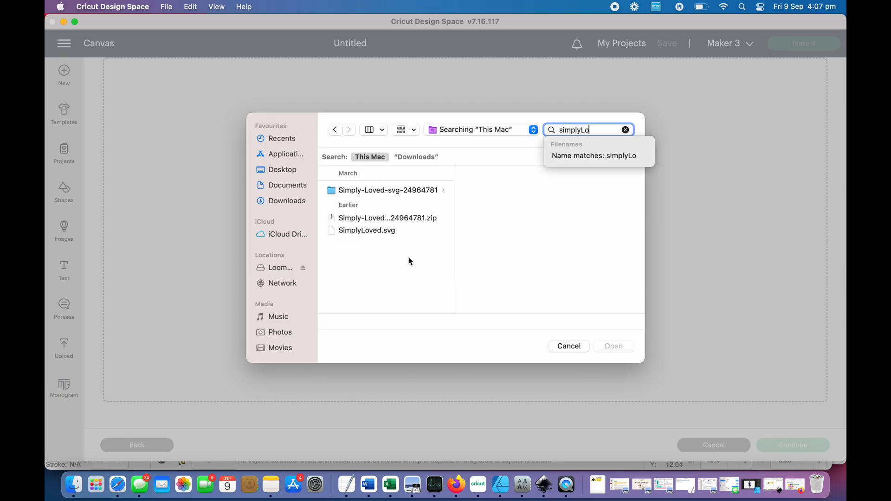
pyautogui.click(388, 231)
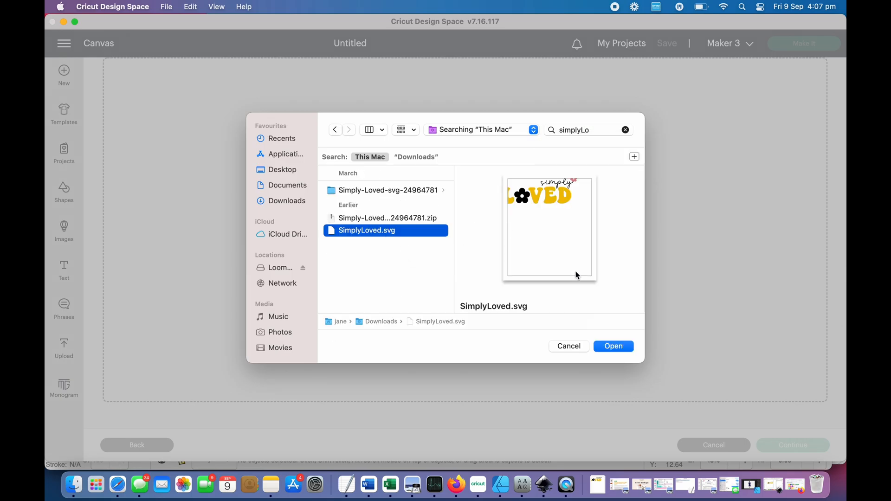
pyautogui.click(614, 347)
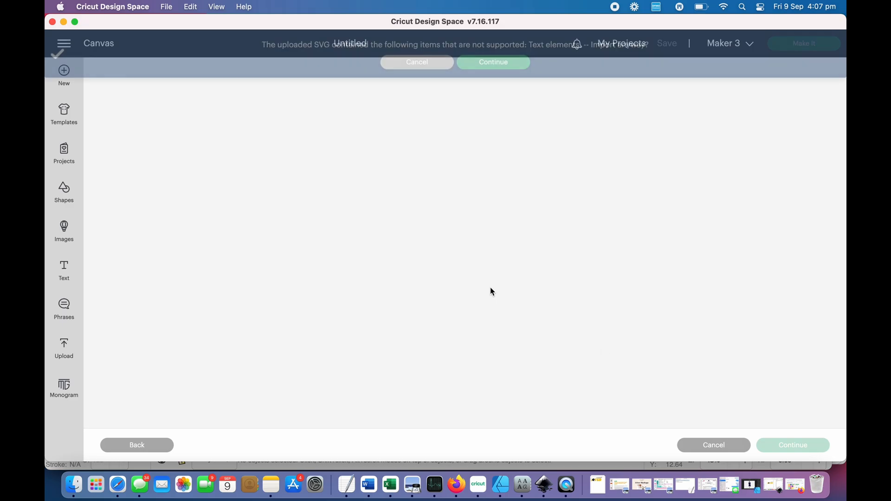
# - Accept the import despite unsupported text elements, upload SimplyLoved as a cut image and add it to the canvas
pyautogui.click(497, 63)
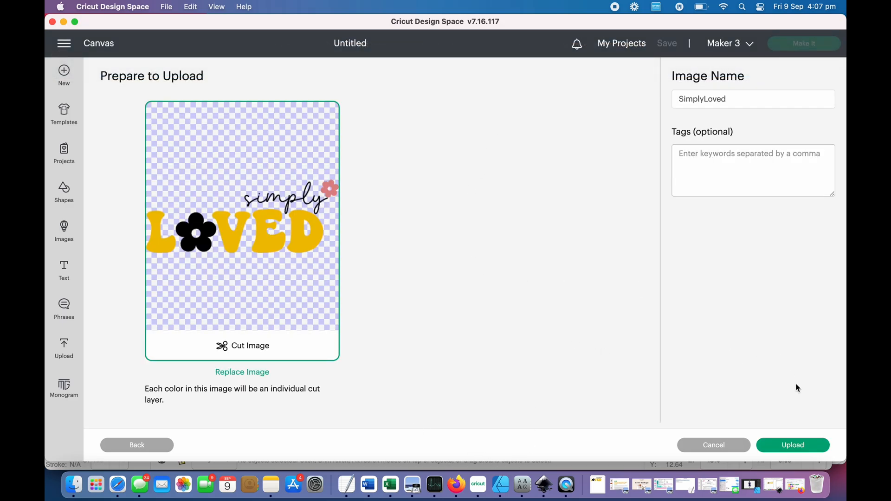
pyautogui.click(801, 446)
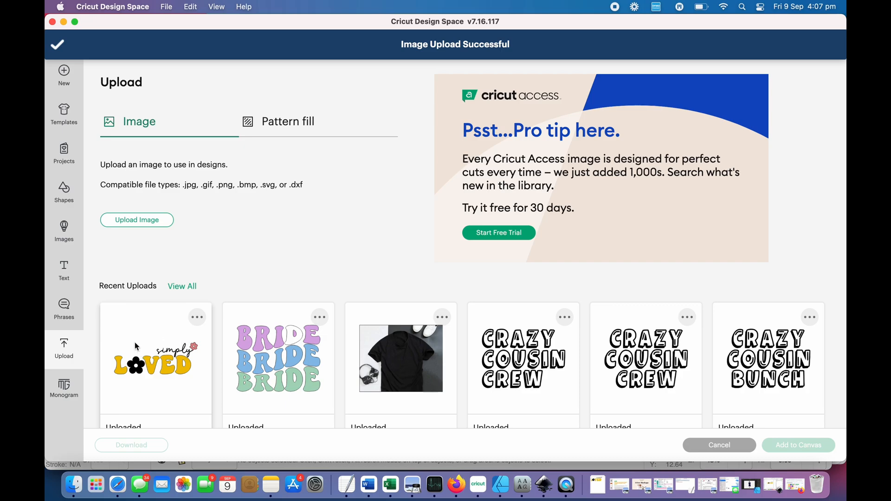
pyautogui.click(158, 367)
pyautogui.click(802, 445)
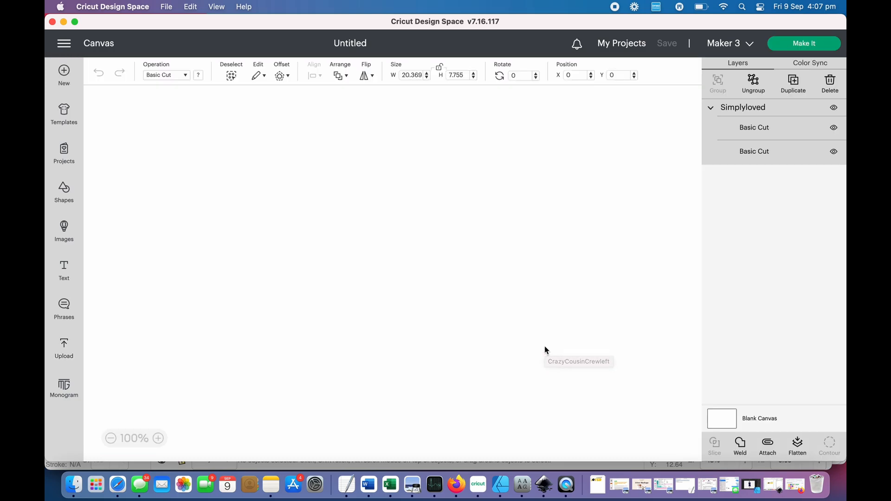
# - Reposition the design near the upper middle of the canvas and ungroup it into its separate colour layers
pyautogui.moveTo(290, 203); pyautogui.dragTo(382, 279)
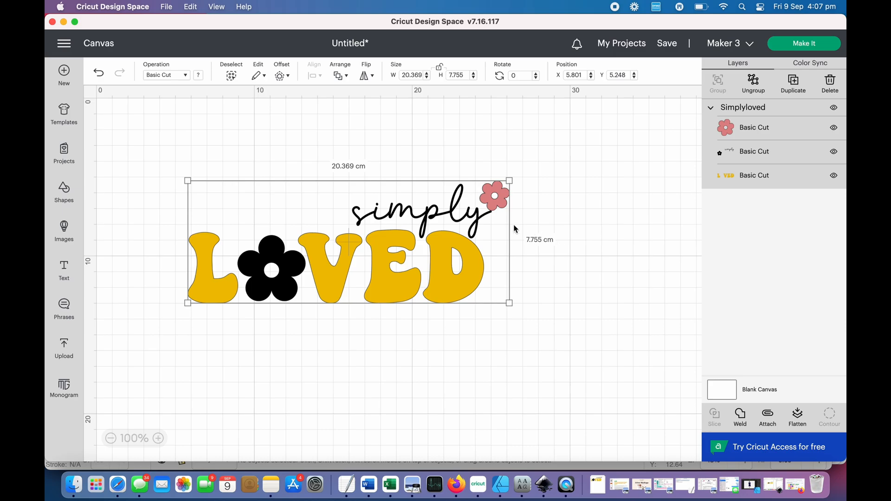
pyautogui.click(452, 269)
pyautogui.click(452, 269)
pyautogui.moveTo(454, 273); pyautogui.dragTo(465, 233)
pyautogui.click(754, 85)
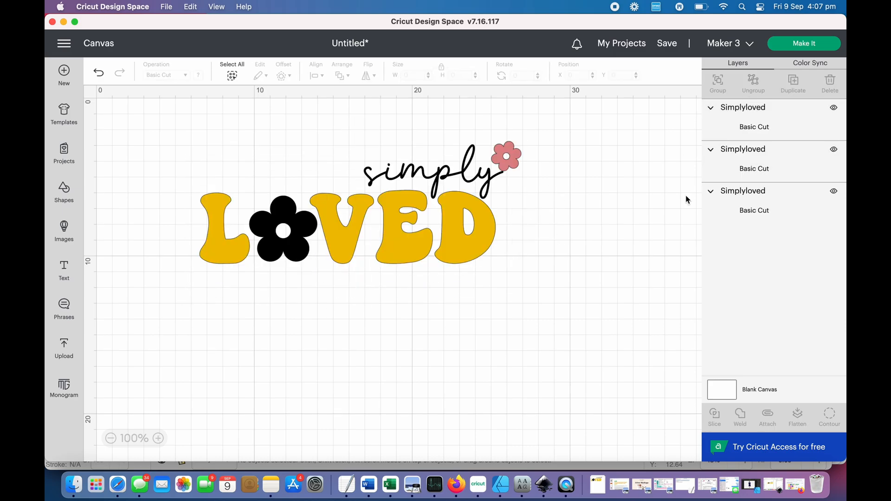
# - Move the black simply-and-flower layer below the yellow letters and select each colour layer to check it
pyautogui.click(457, 261)
pyautogui.moveTo(429, 181); pyautogui.dragTo(434, 307)
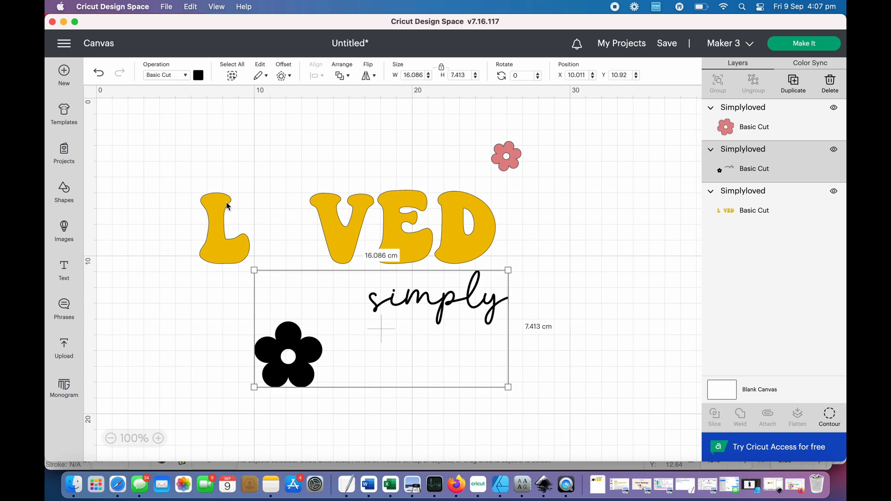
pyautogui.click(216, 223)
pyautogui.click(508, 153)
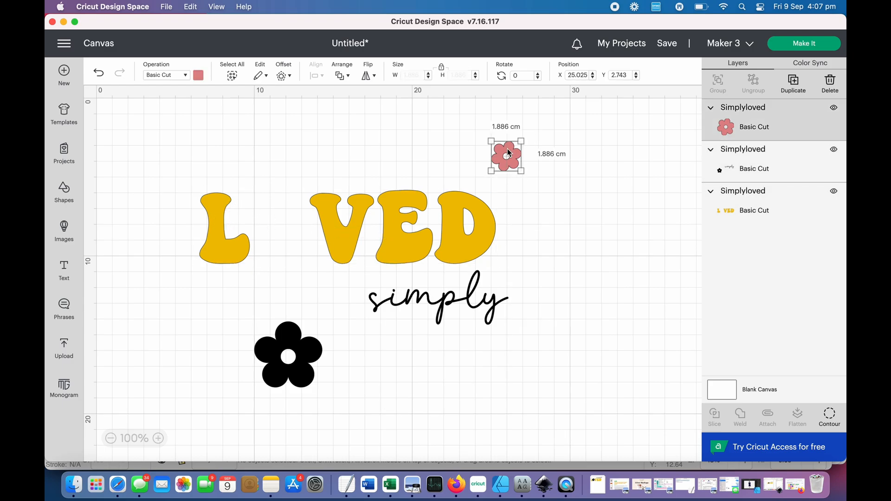
pyautogui.click(450, 308)
pyautogui.click(380, 214)
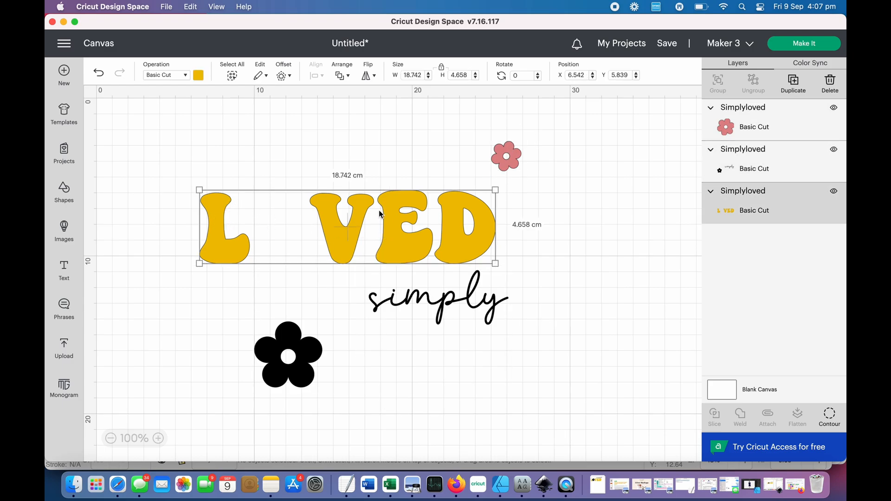
pyautogui.click(509, 160)
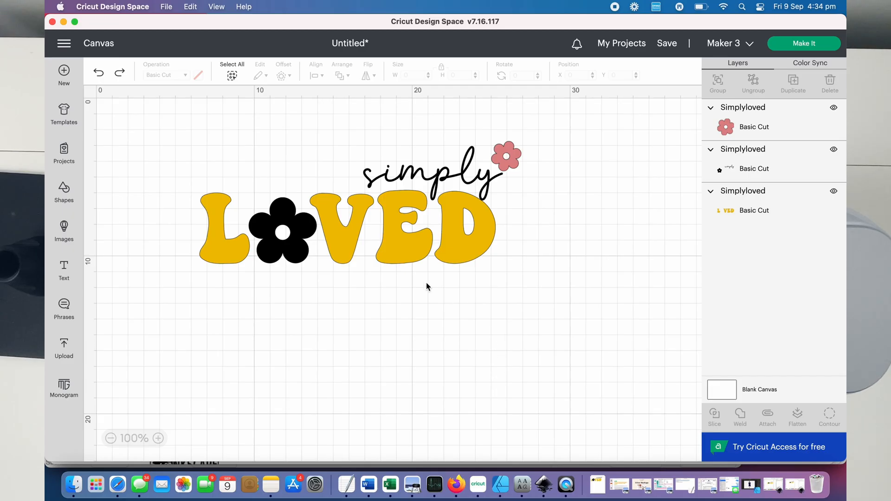
# - Recolour the black simply-and-flower layer with the pink material colour already used in the design
pyautogui.click(432, 176)
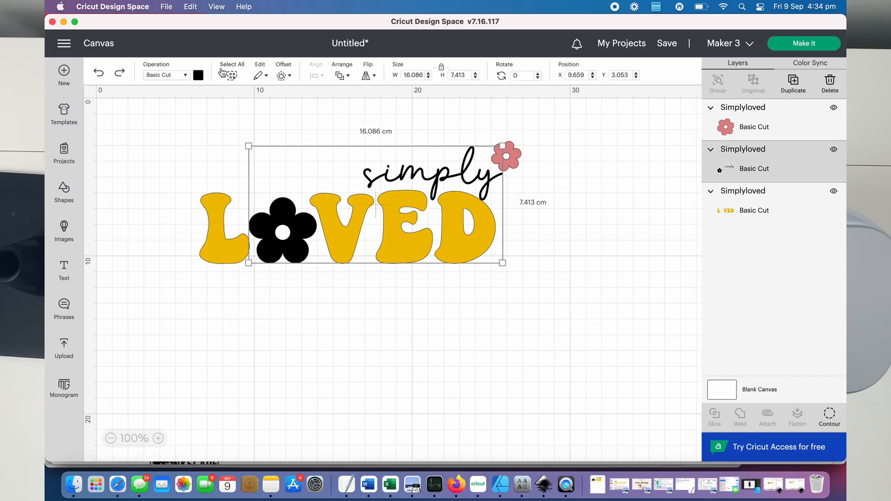
pyautogui.click(198, 75)
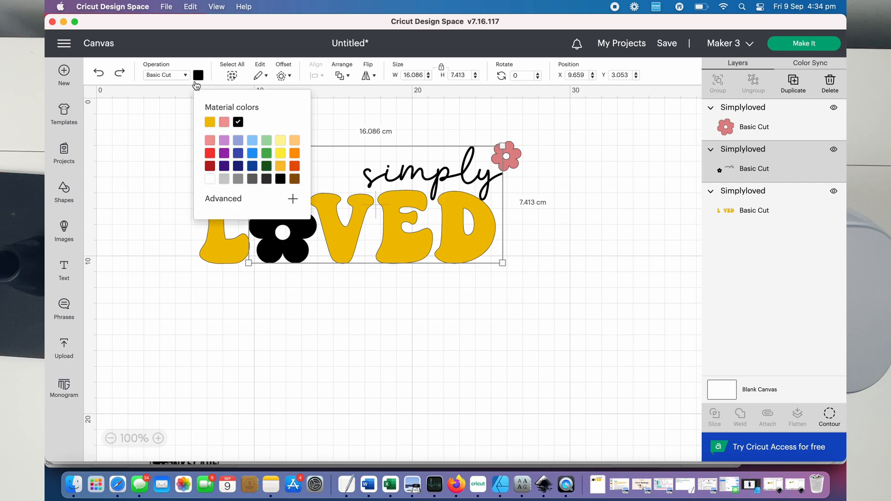
pyautogui.click(223, 123)
pyautogui.click(474, 315)
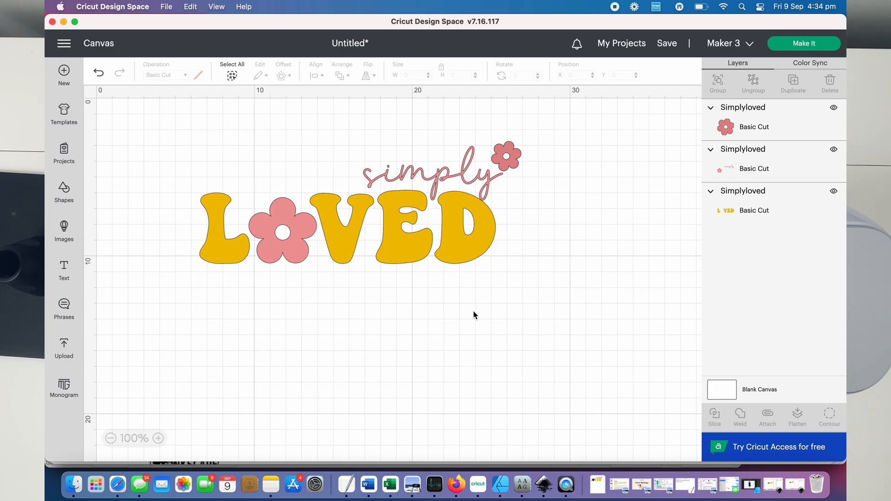
# - Check the separate layers, select the small flower together with the pink simply-and-flower layer, and weld them into one
pyautogui.click(411, 235)
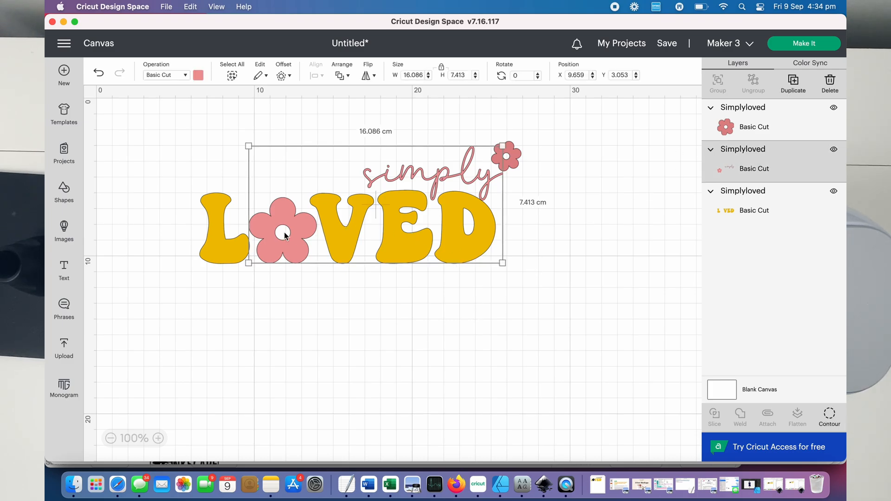
pyautogui.click(217, 241)
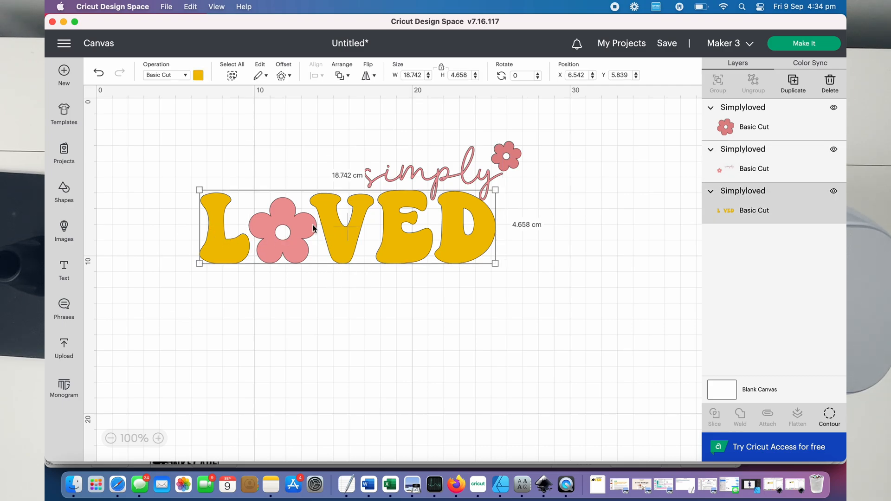
pyautogui.click(291, 222)
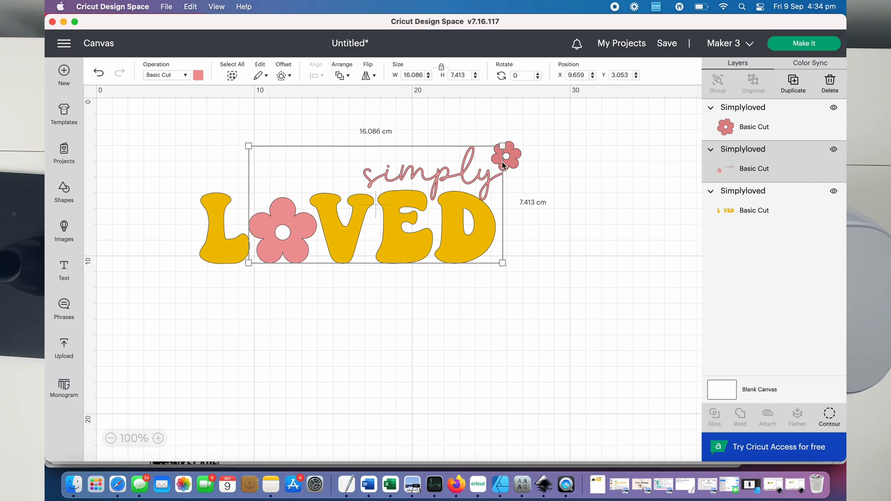
pyautogui.click(534, 159)
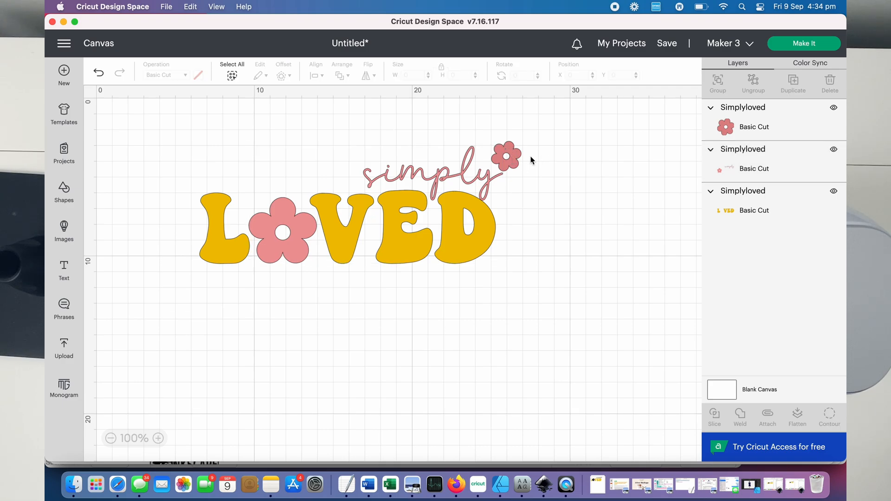
pyautogui.click(519, 161)
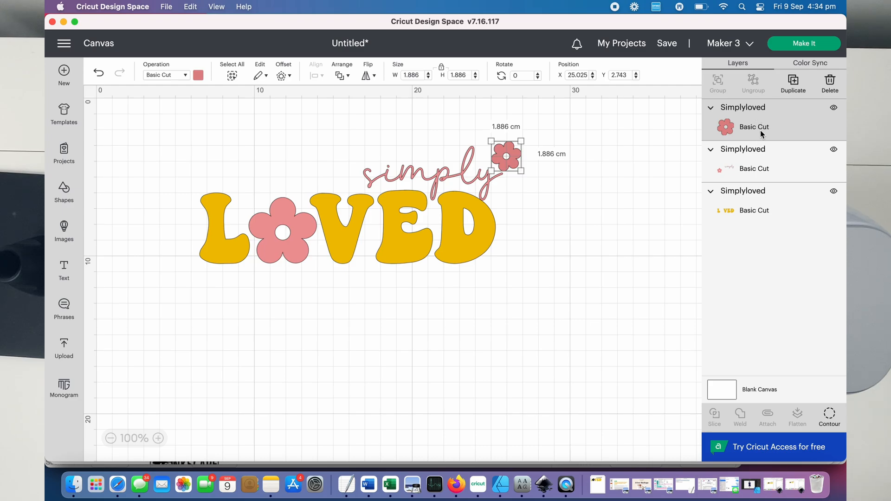
pyautogui.keyDown('shift'); pyautogui.click(769, 167); pyautogui.keyUp('shift')
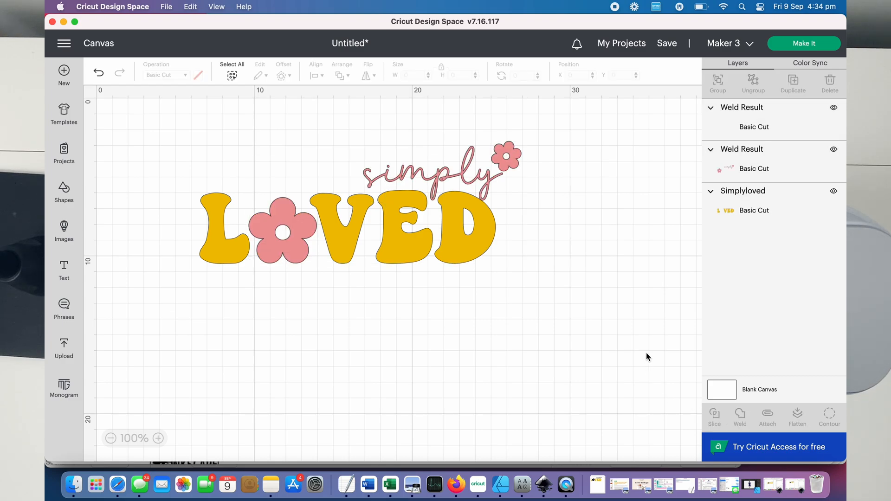
# - Pull the duplicate weld result below the design, delete it, and select the remaining welded layer to check it
pyautogui.click(493, 169)
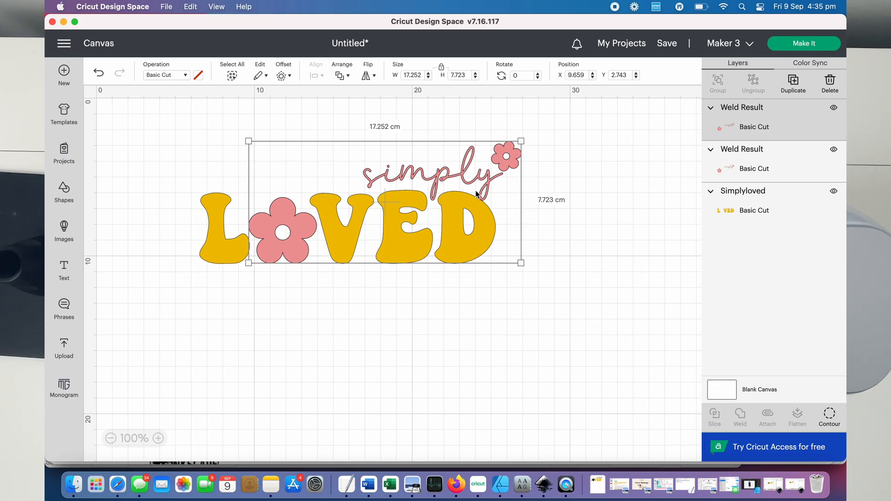
pyautogui.moveTo(365, 179); pyautogui.dragTo(368, 351)
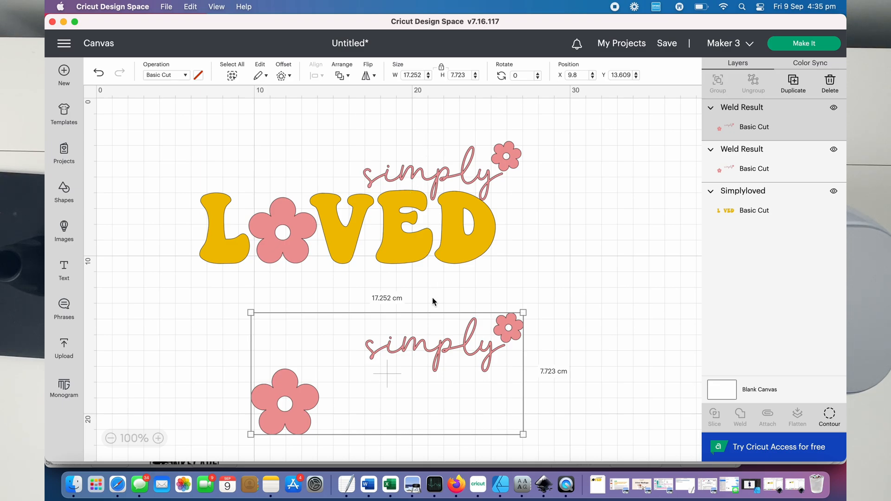
pyautogui.press('Delete')
pyautogui.click(441, 176)
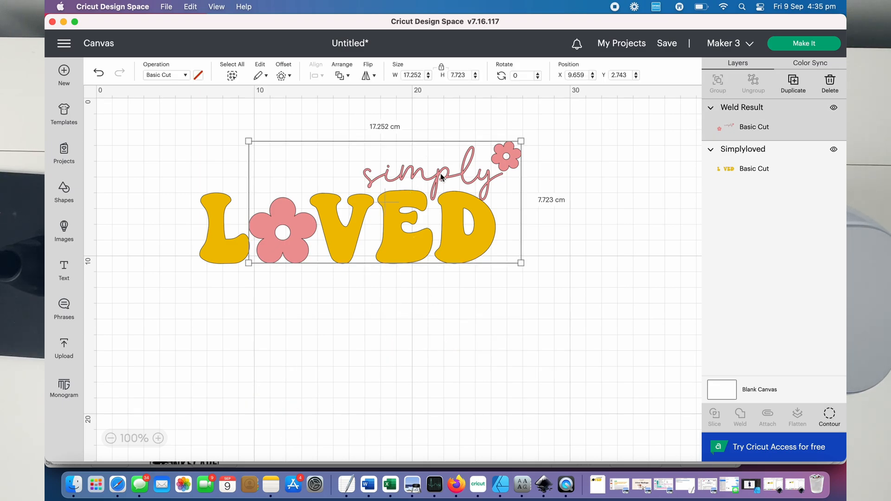